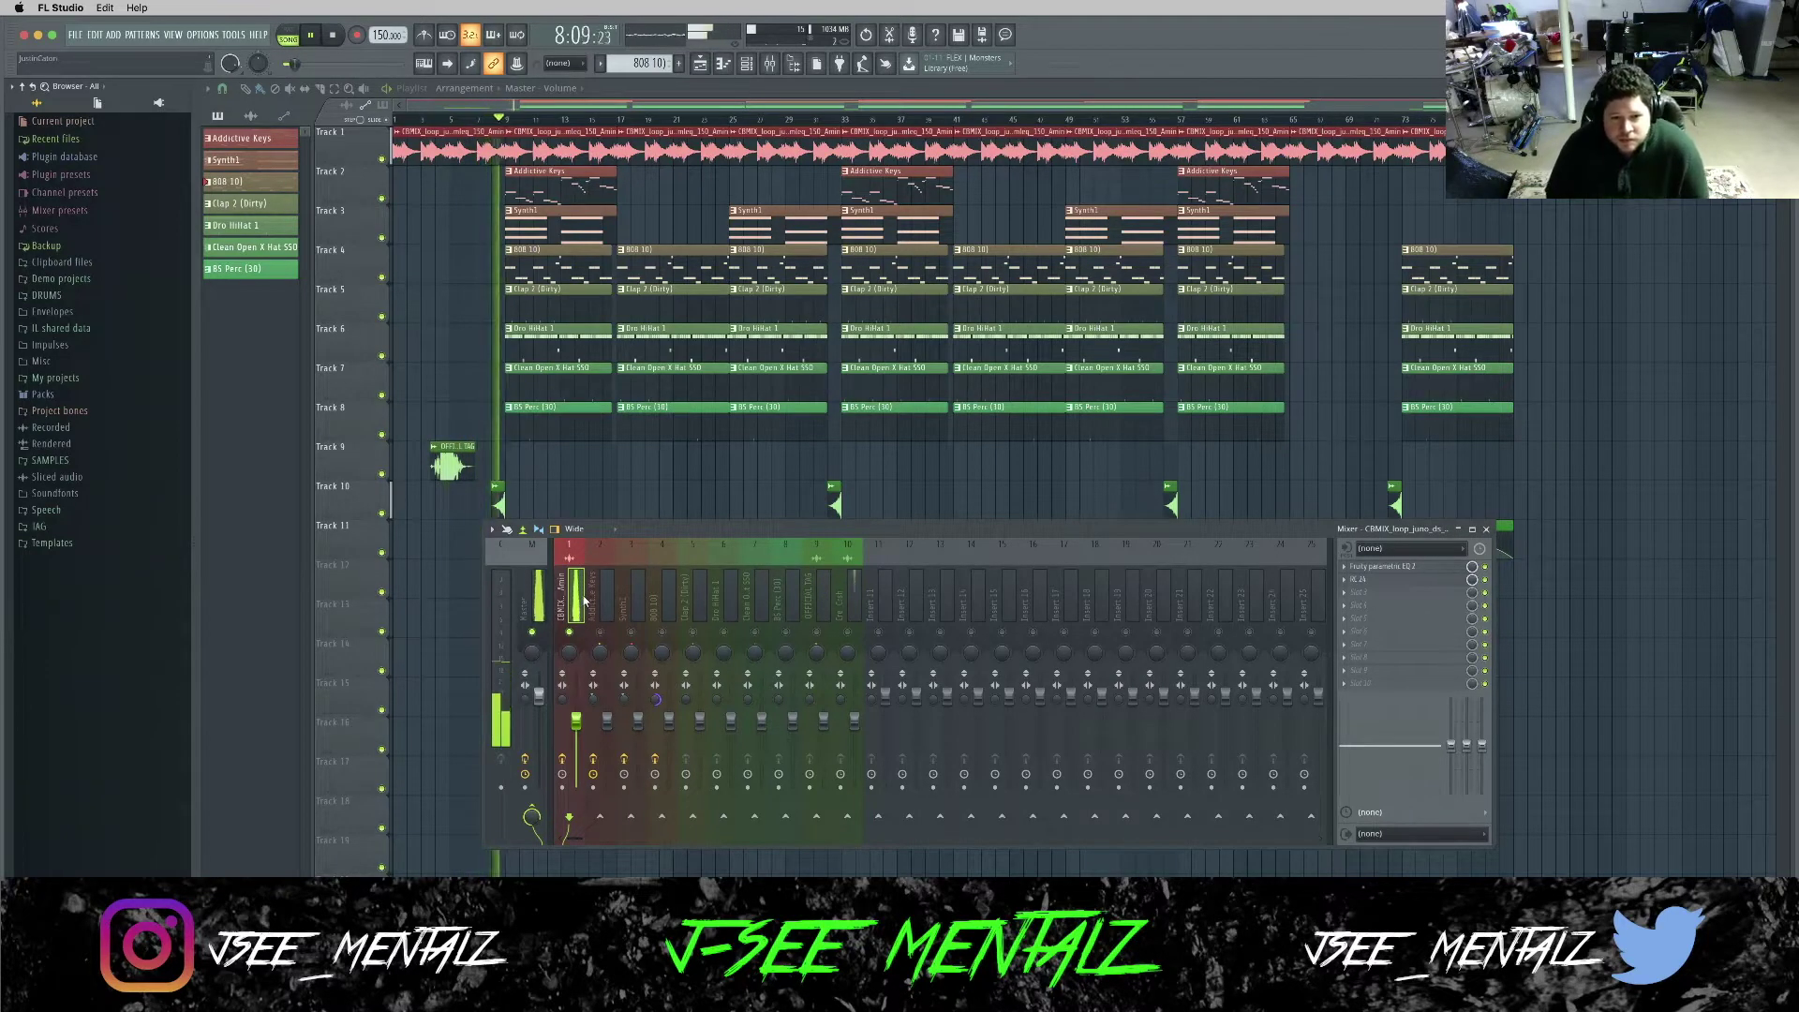
Bring in the Addictive Keys and Synth1 mixer tracks one after the other, playing the beat from bar 9 with each.
click(607, 607)
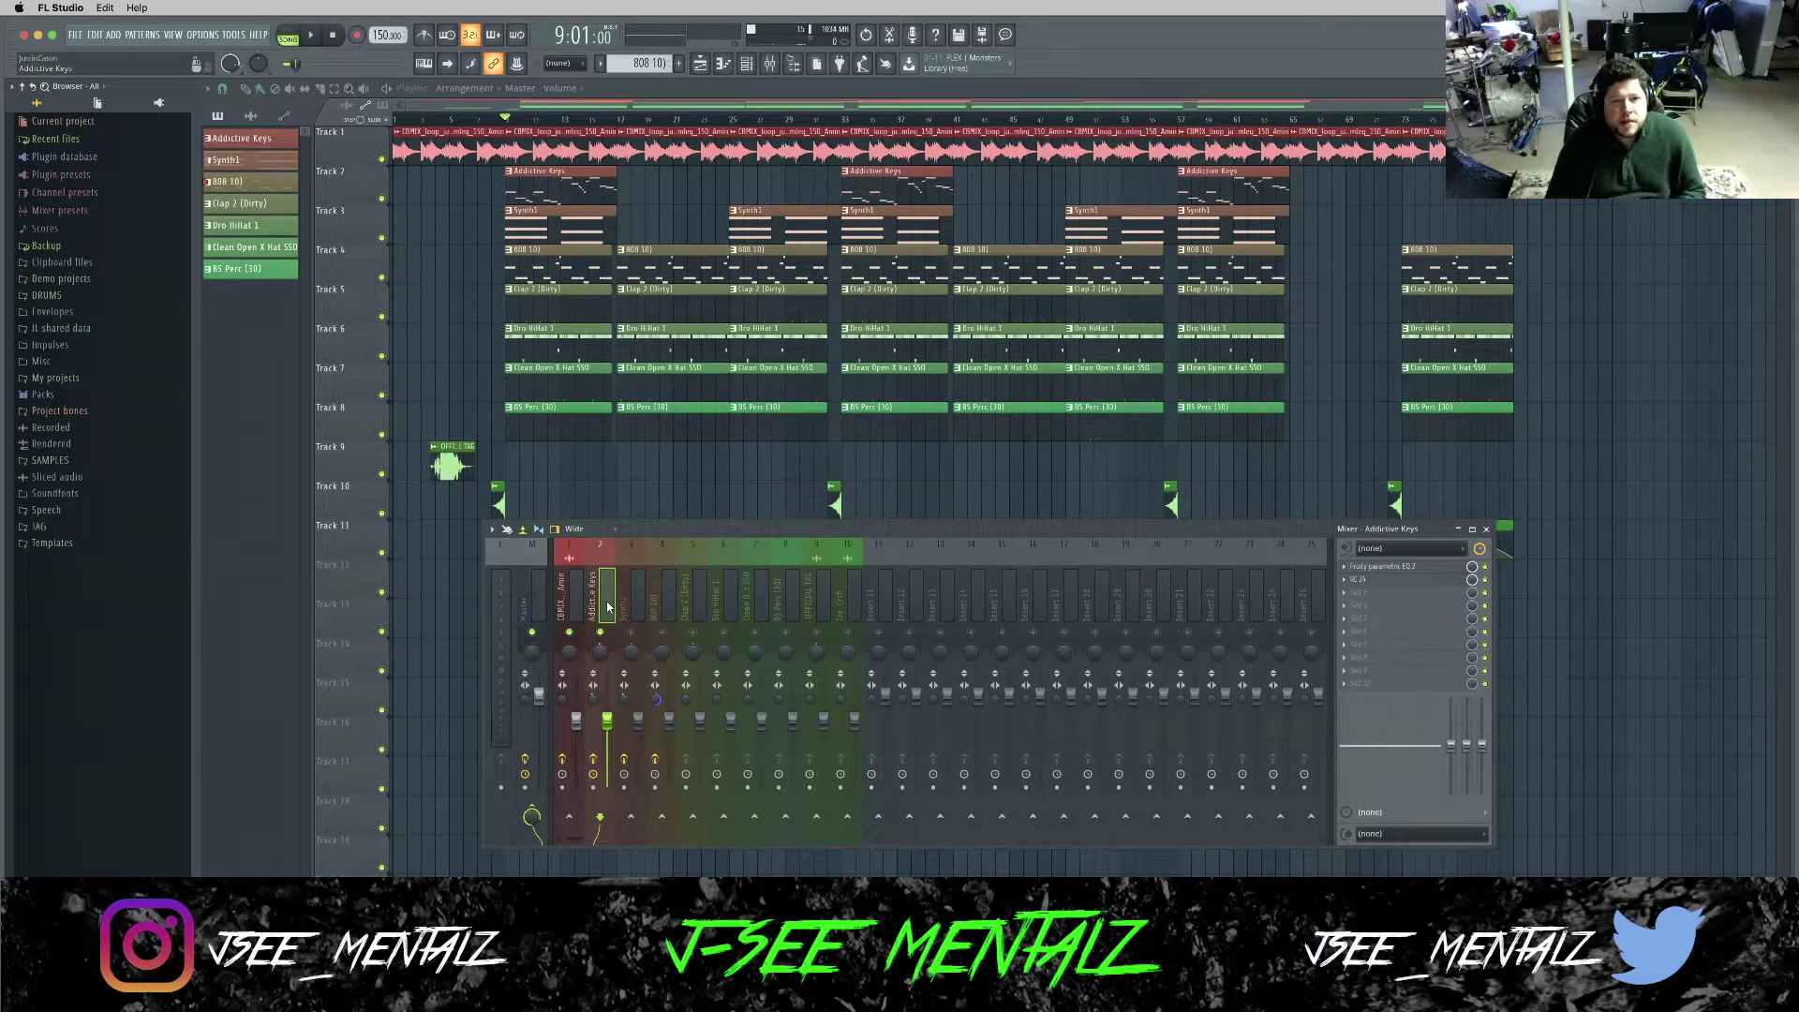
key(space)
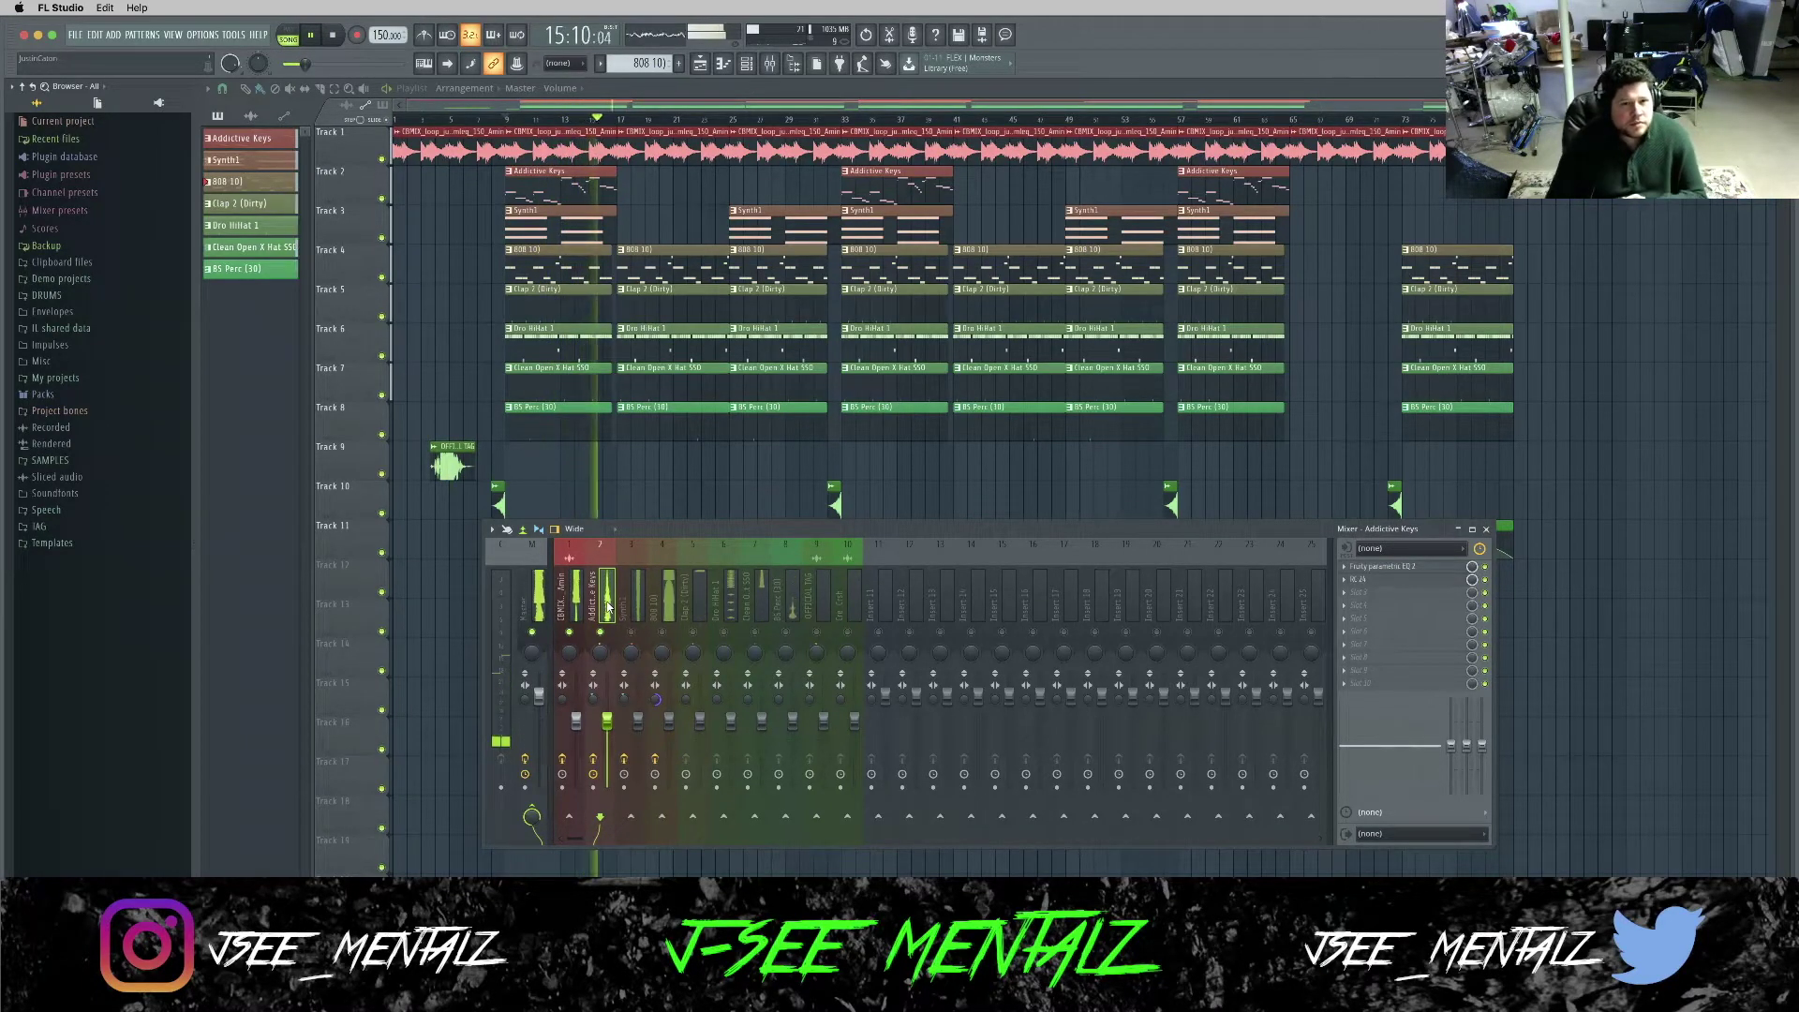
click(633, 600)
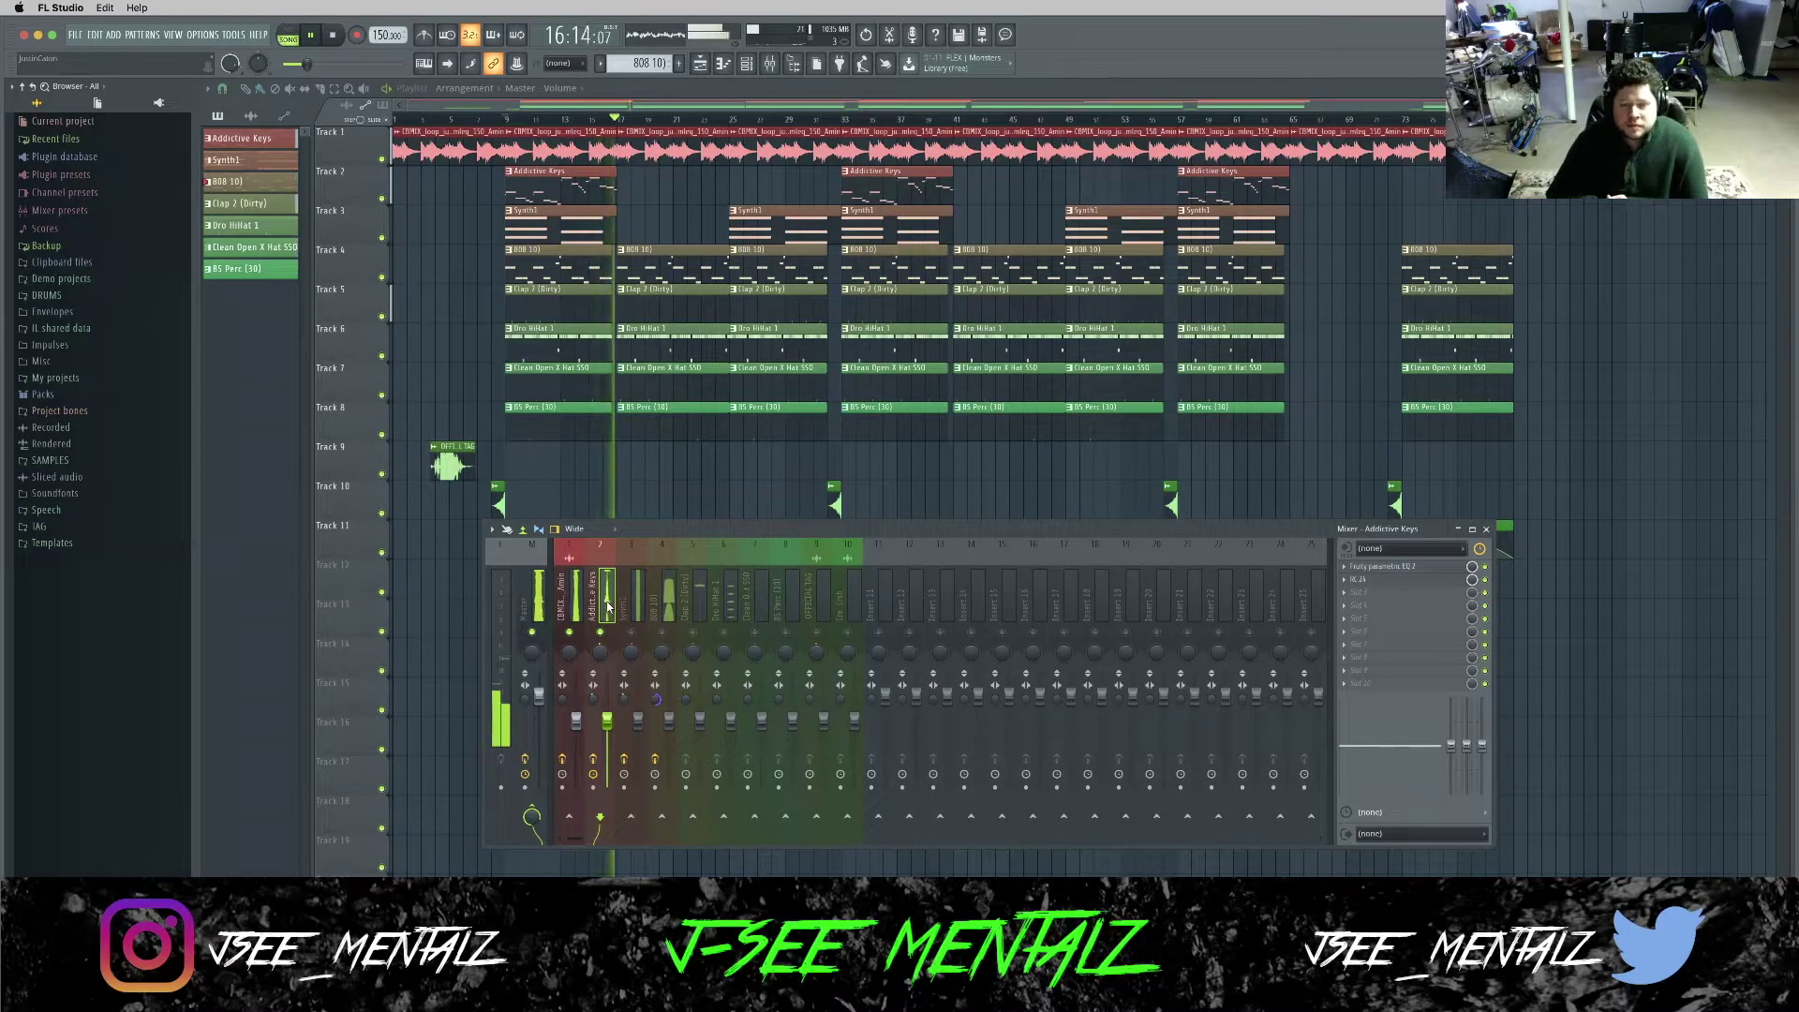
key(space)
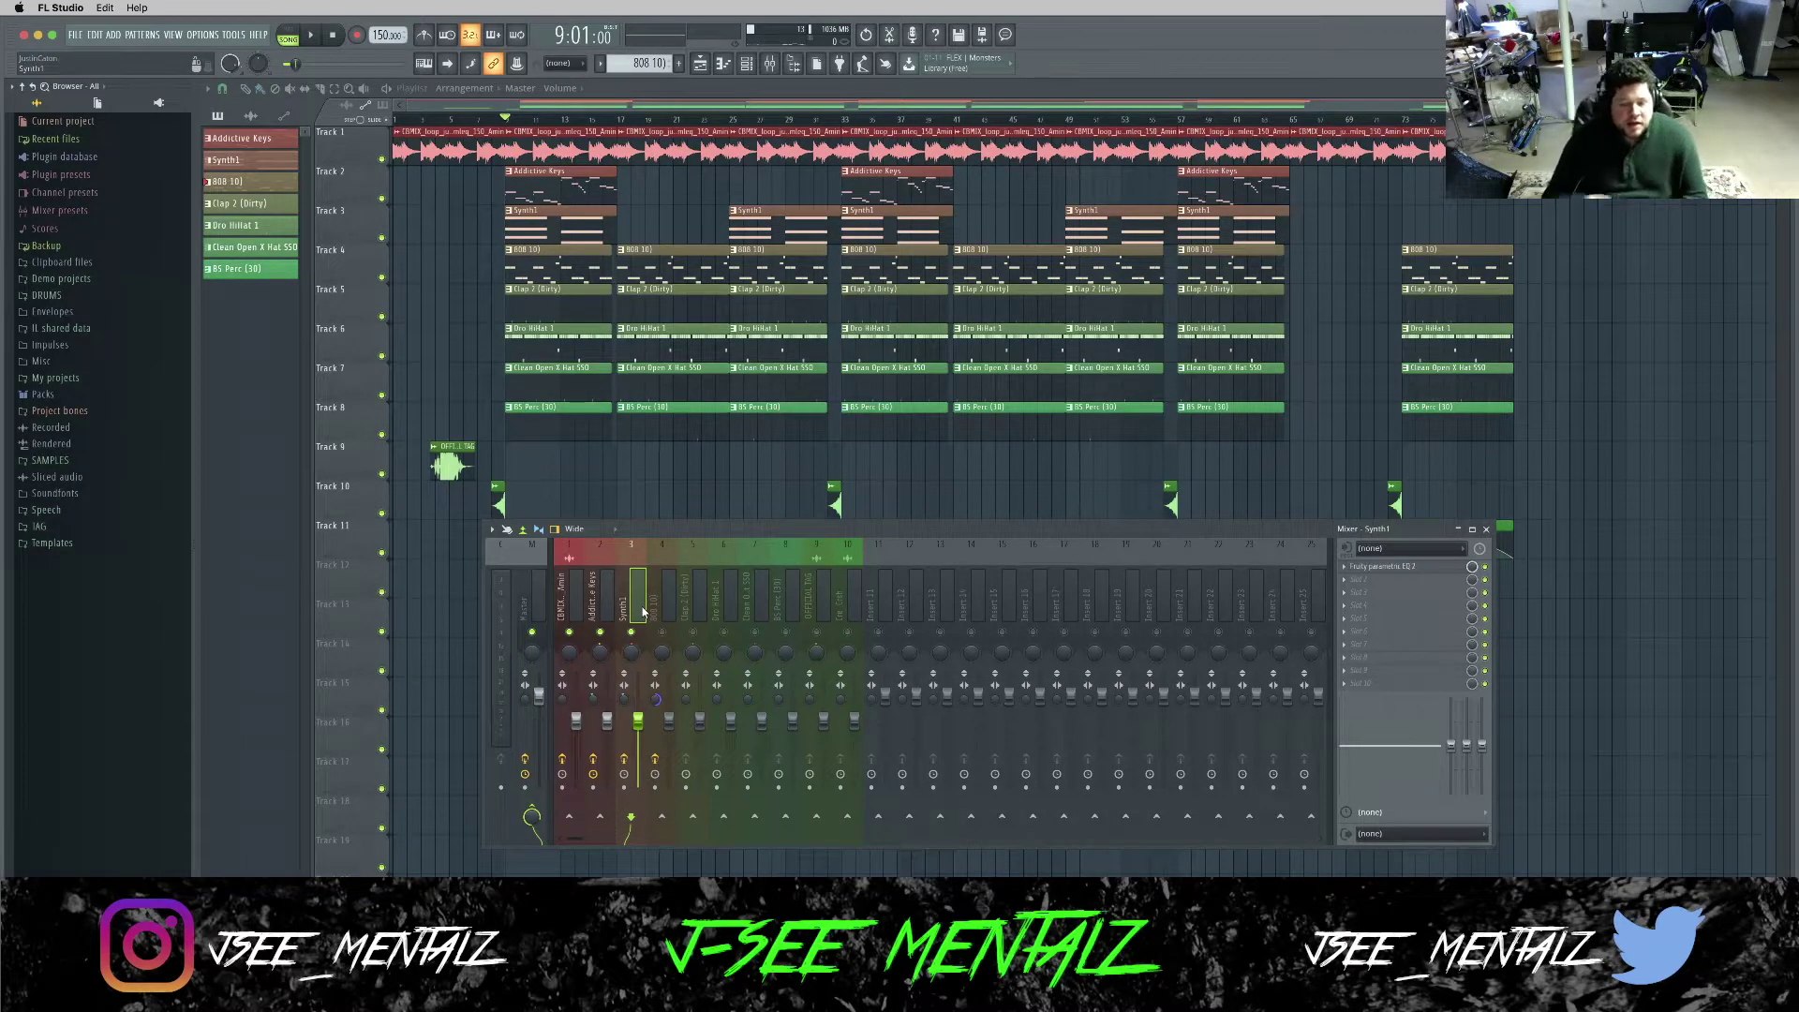
key(space)
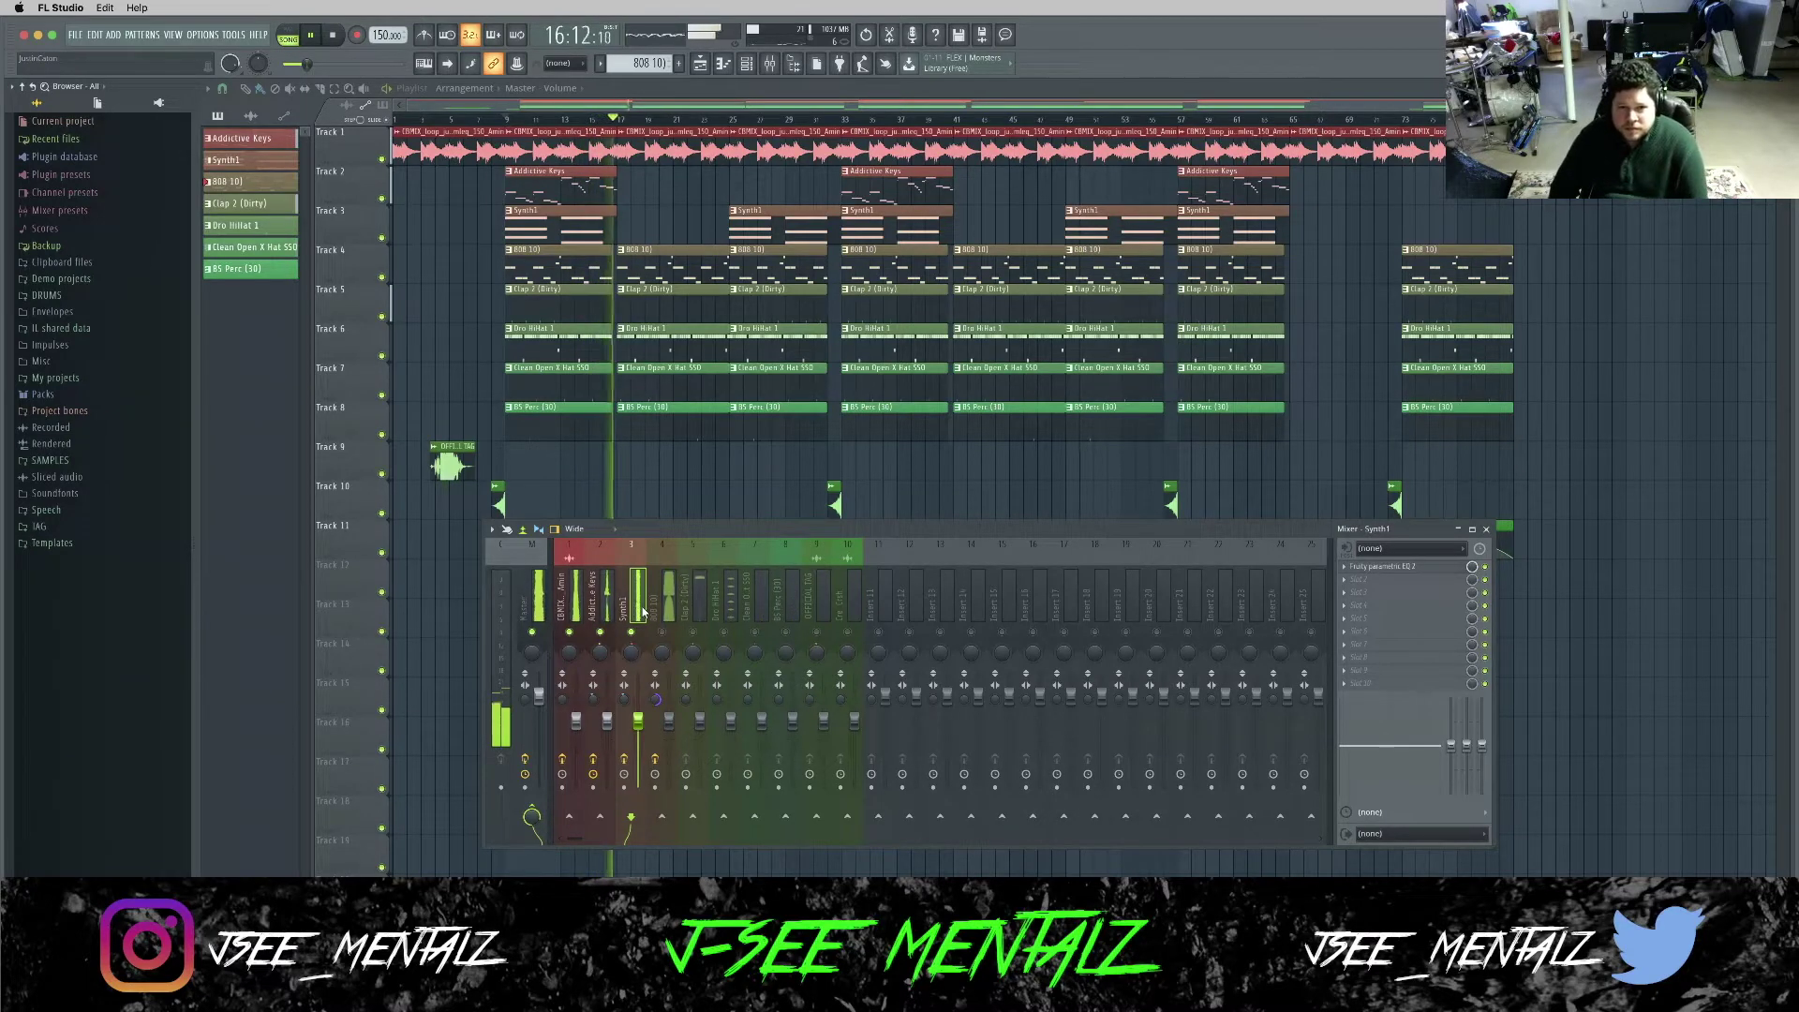
Bring in the clap and hi-hat mixer tracks and the 808 in turn, playing the beat from bar 9 each time.
click(695, 600)
key(space)
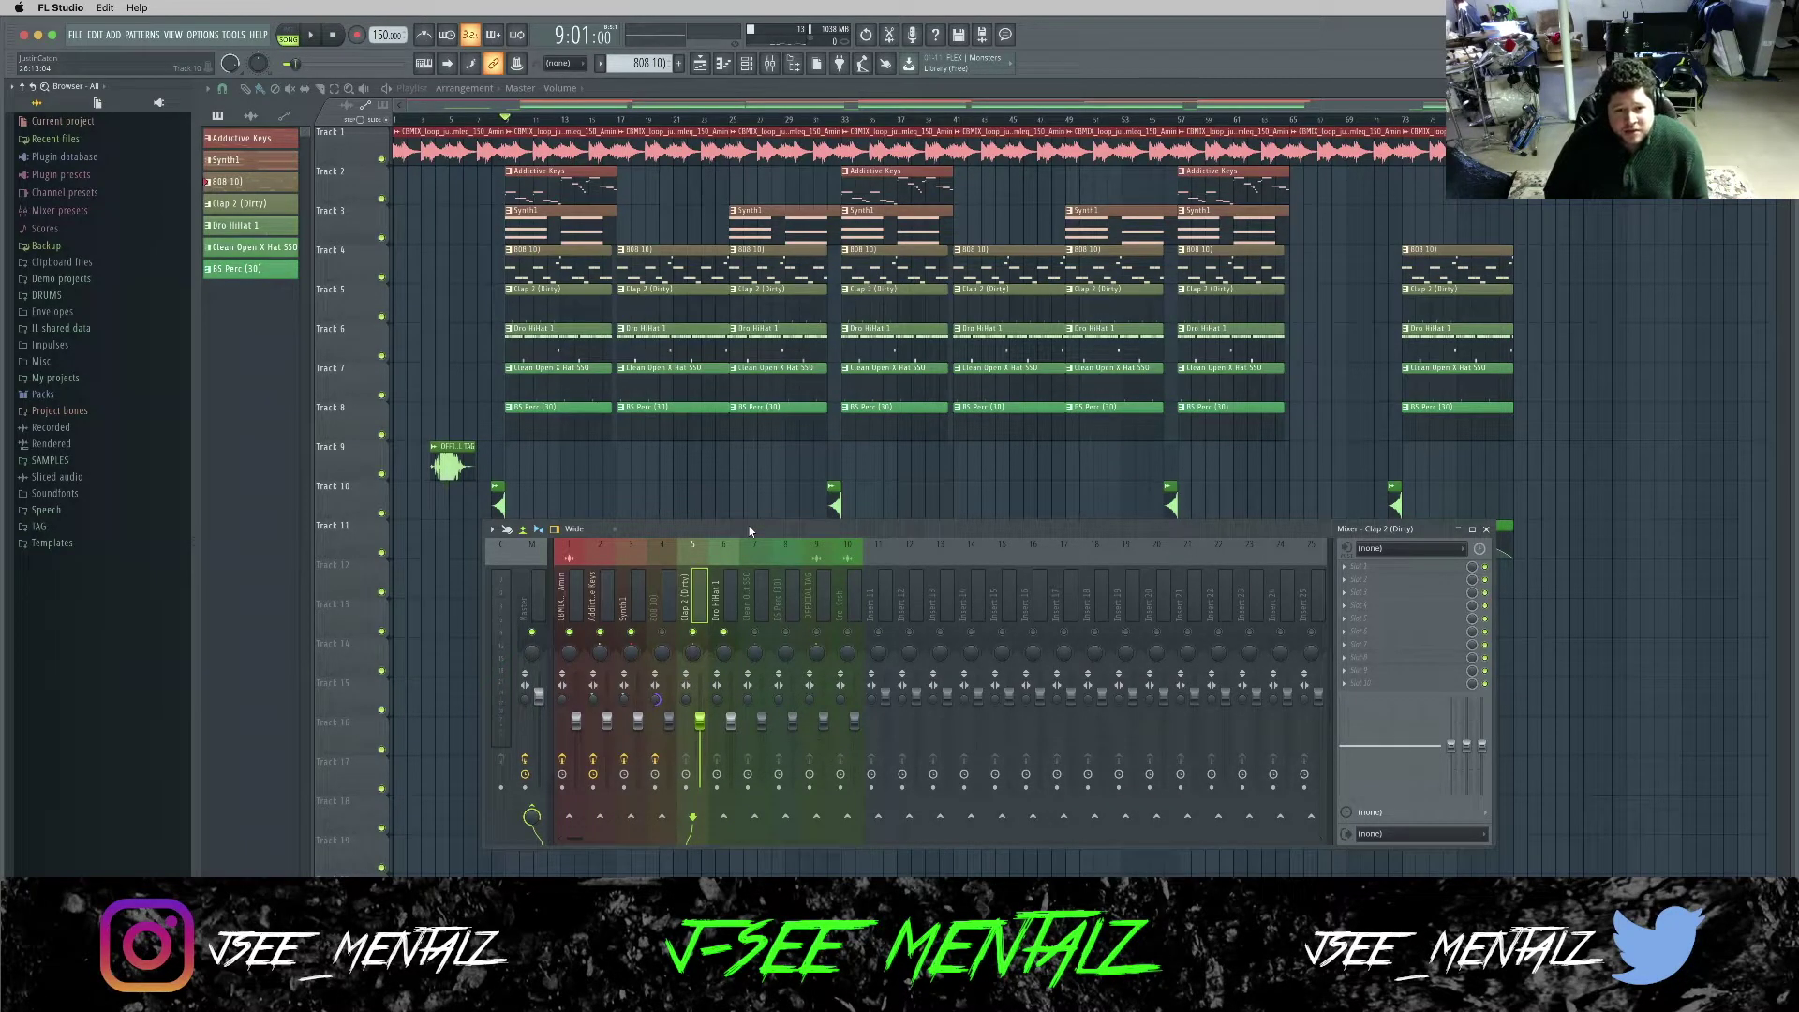
key(space)
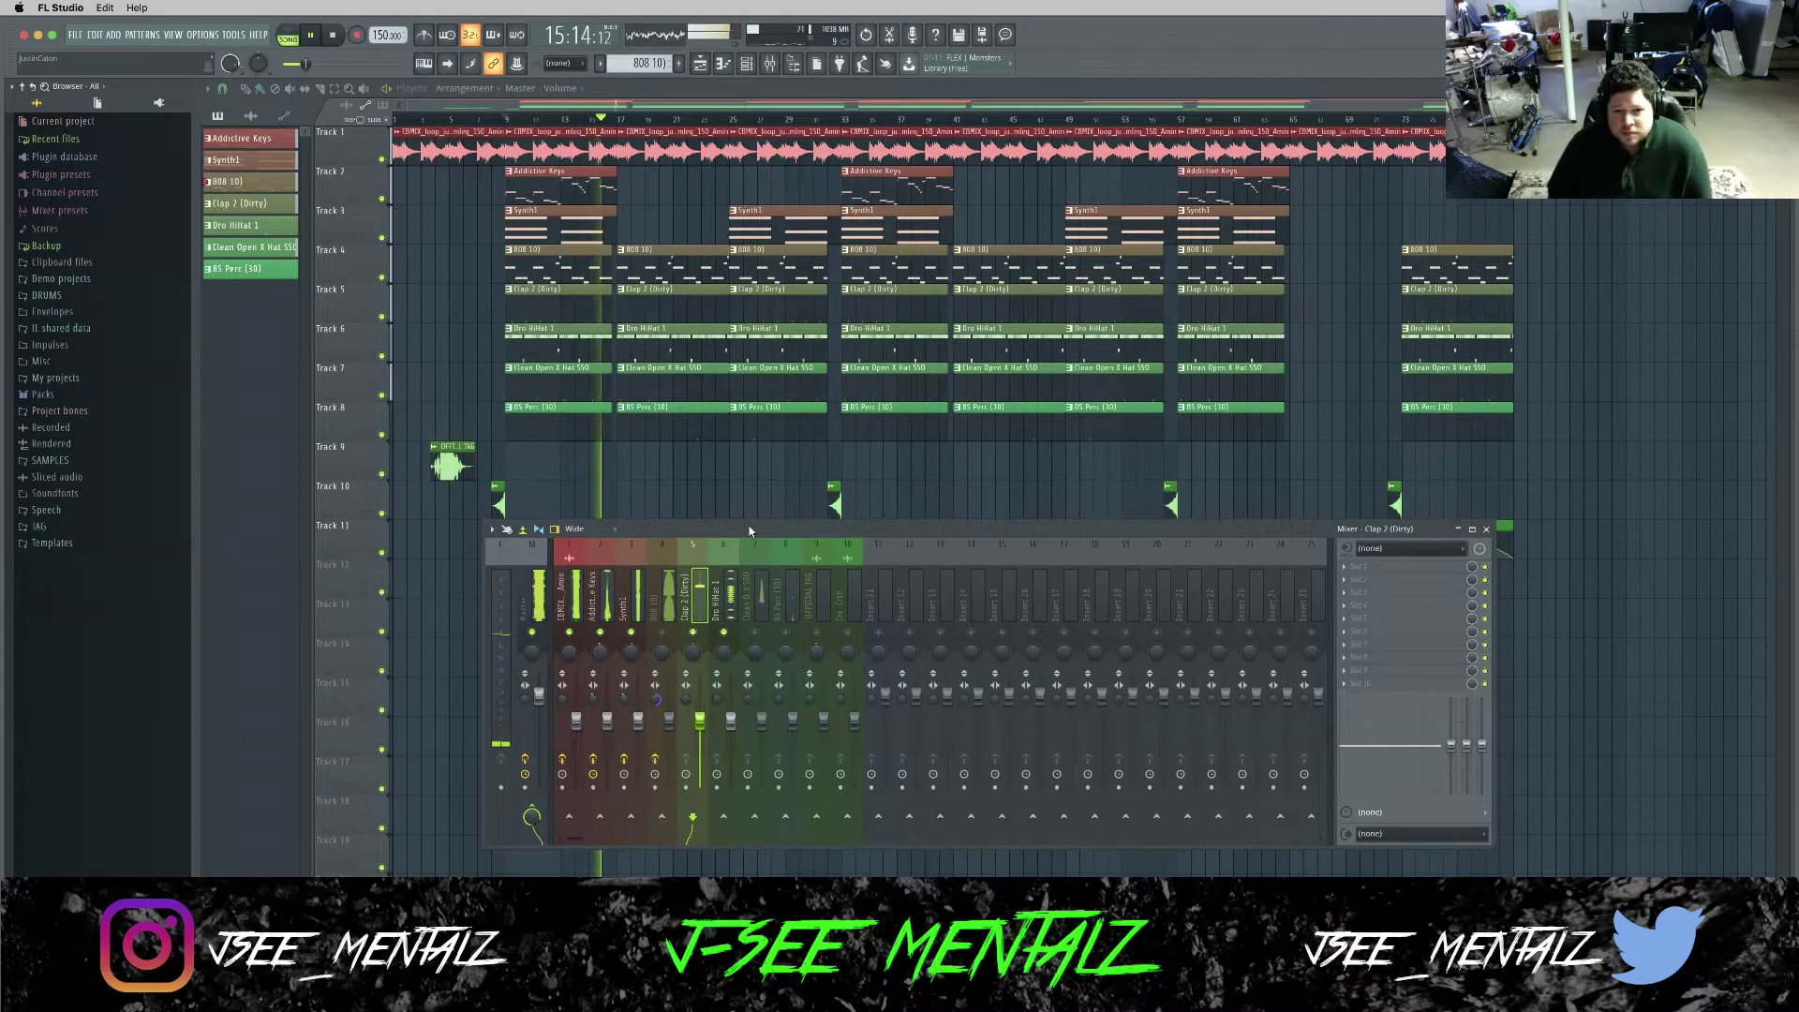
key(space)
key(Left)
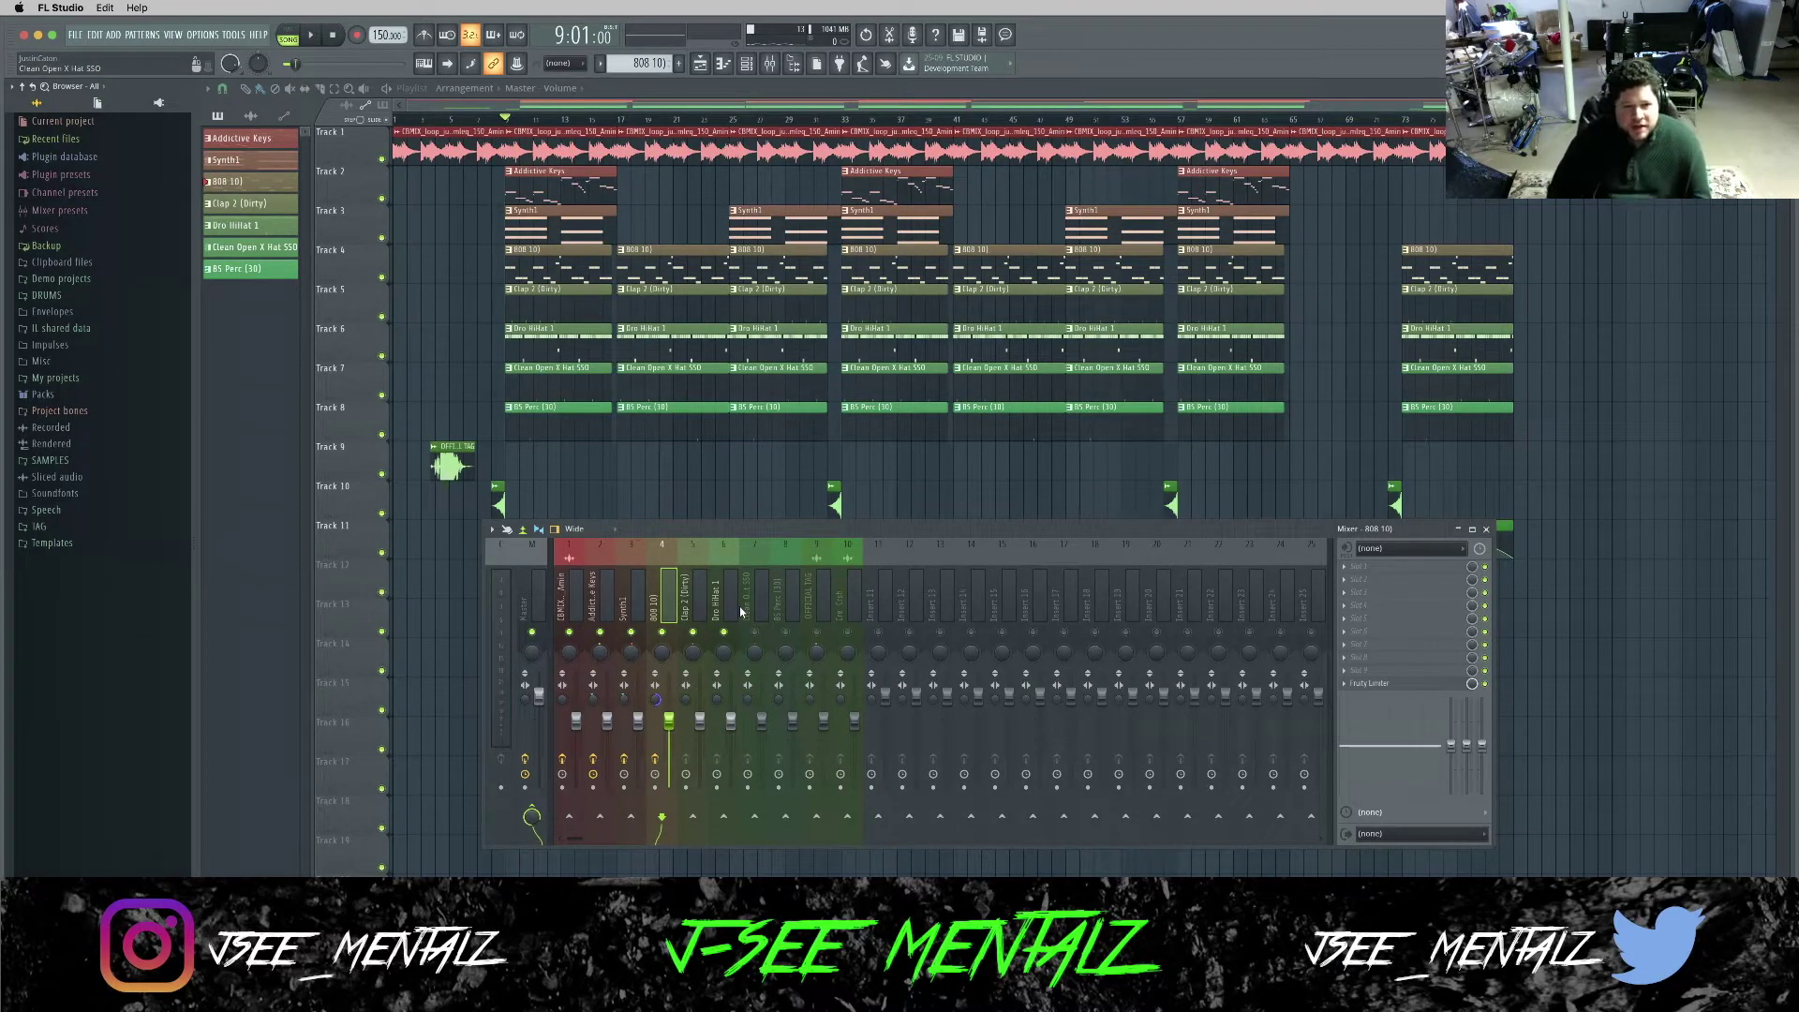
key(space)
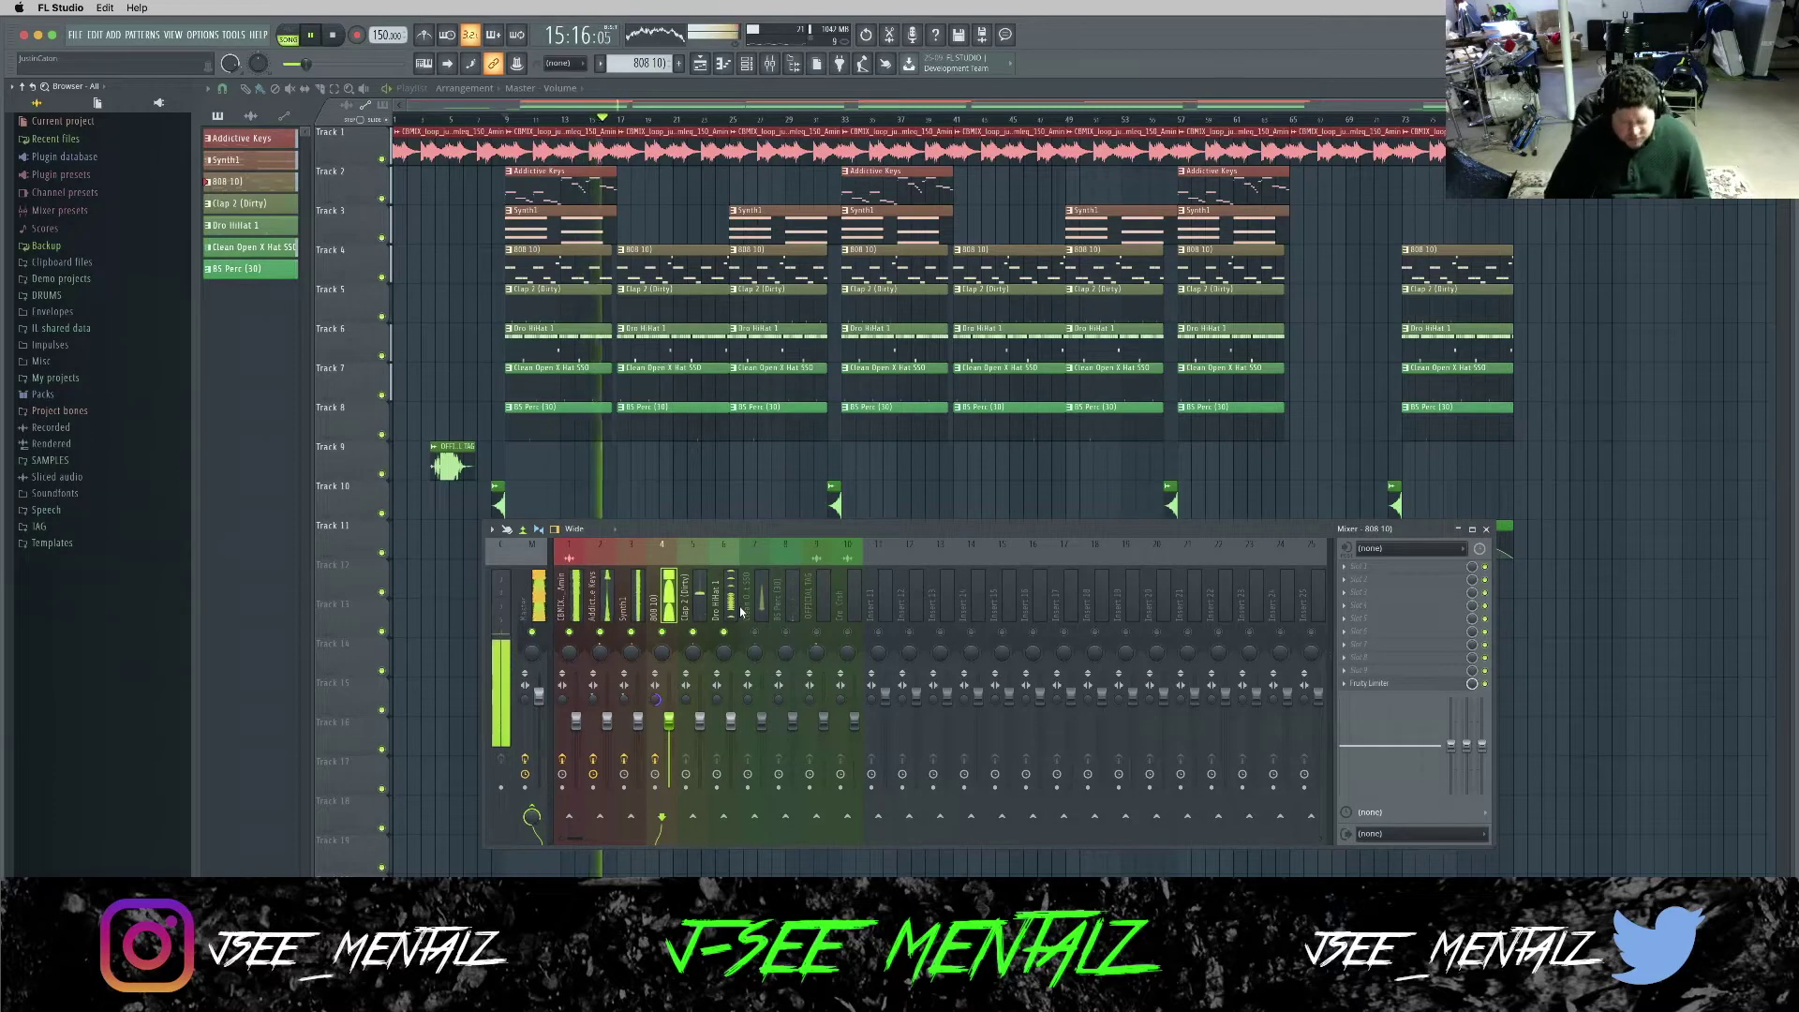
Bring in the open hat, perc, tag and crash mixer tracks and play the full beat from bar 9.
key(space)
click(762, 598)
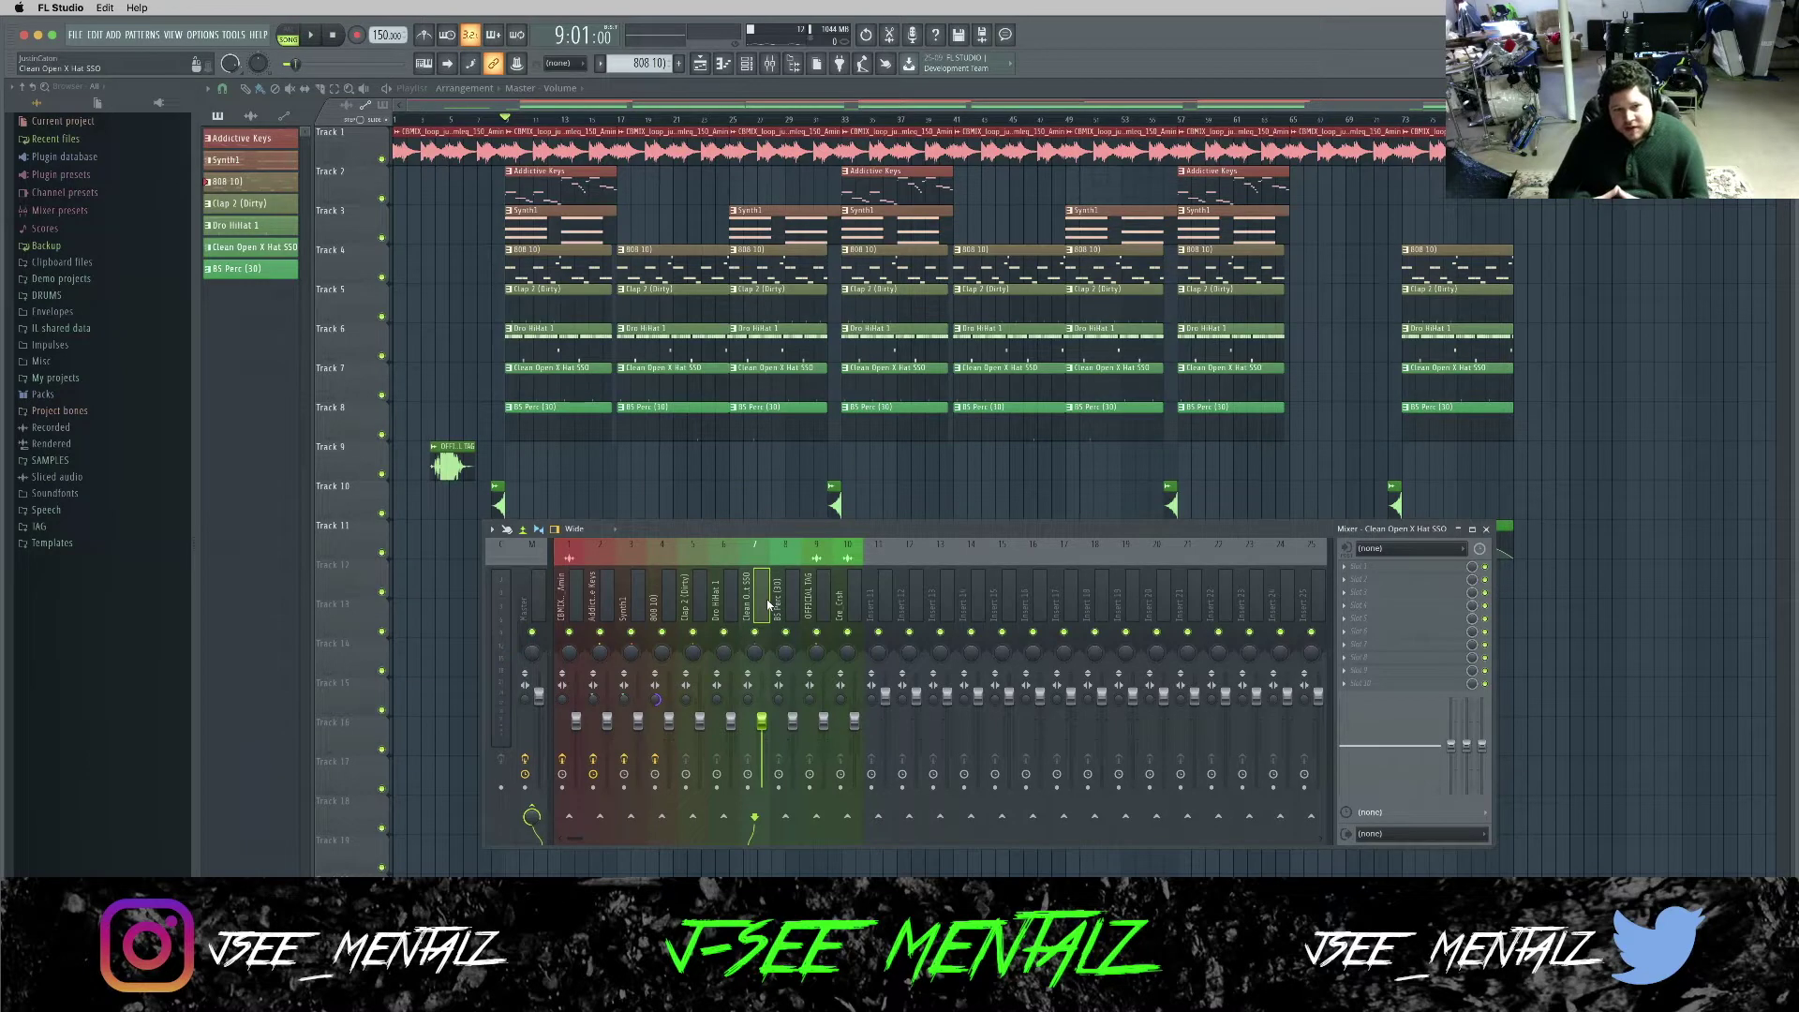
key(space)
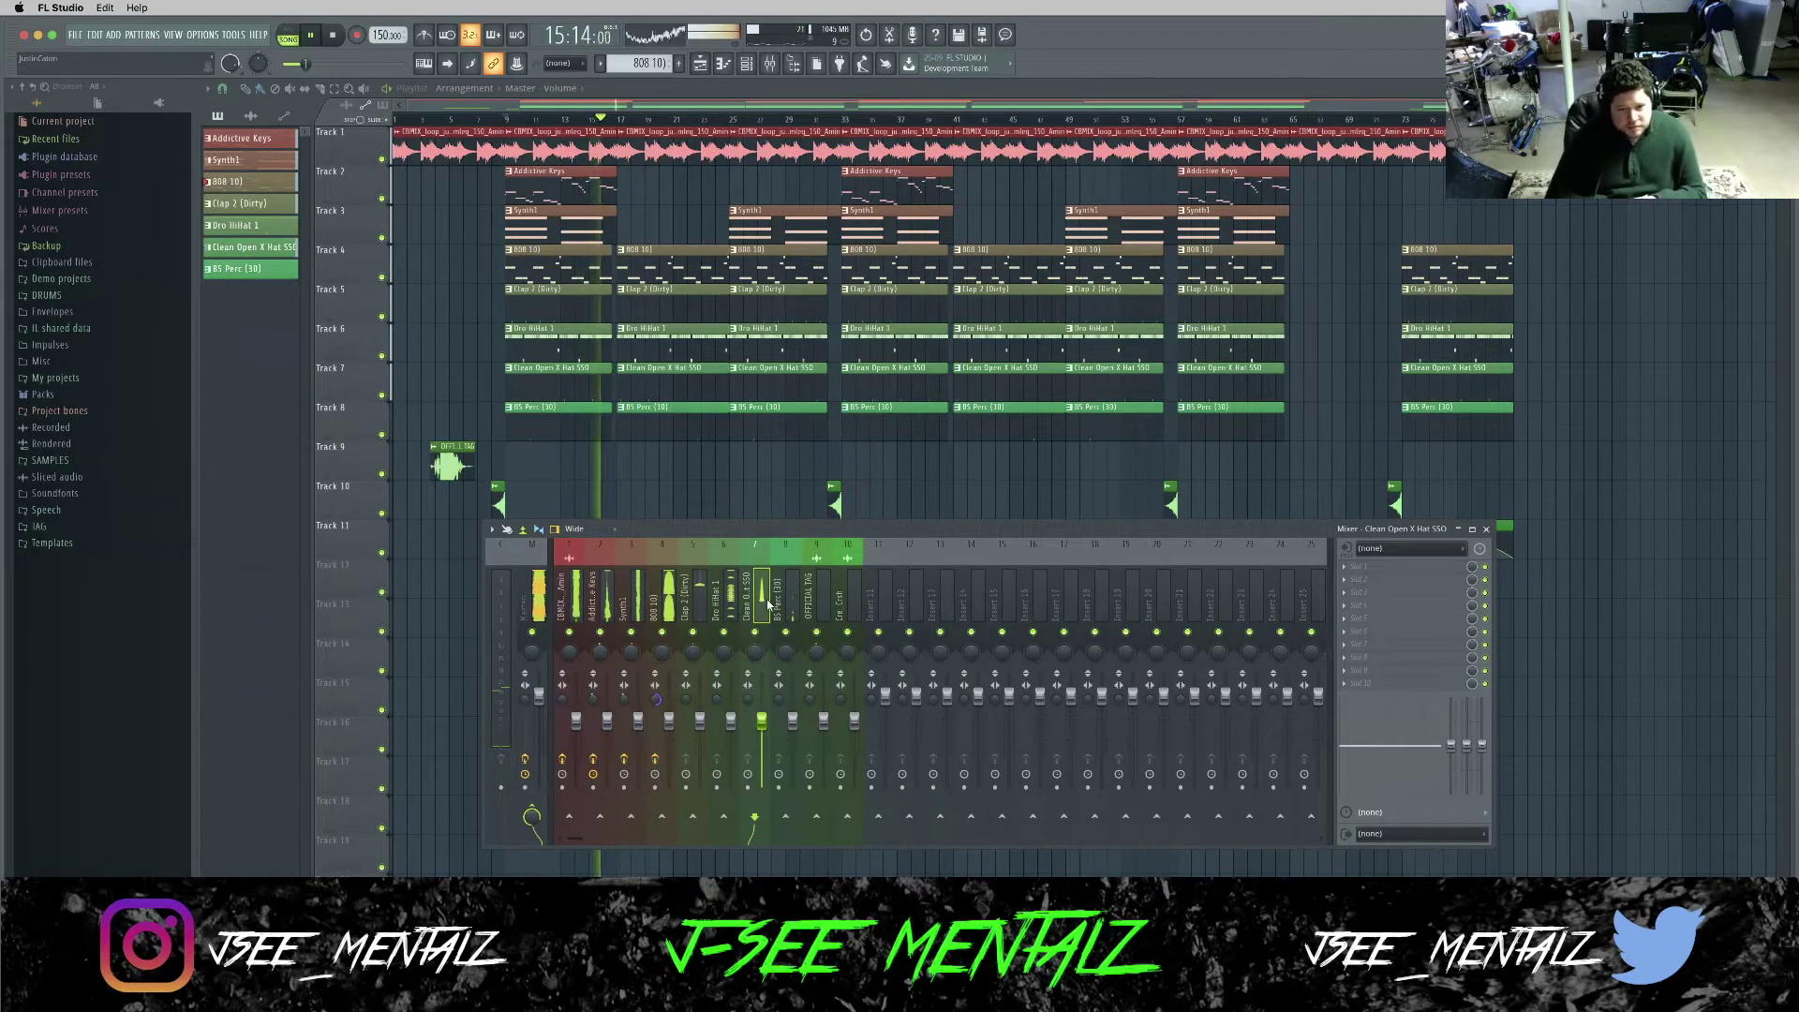
Stop playback and inspect the Fruity Parametric EQ 2 and RC 24 reverb on the piano loop and Addictive Keys mixer tracks.
click(576, 600)
key(space)
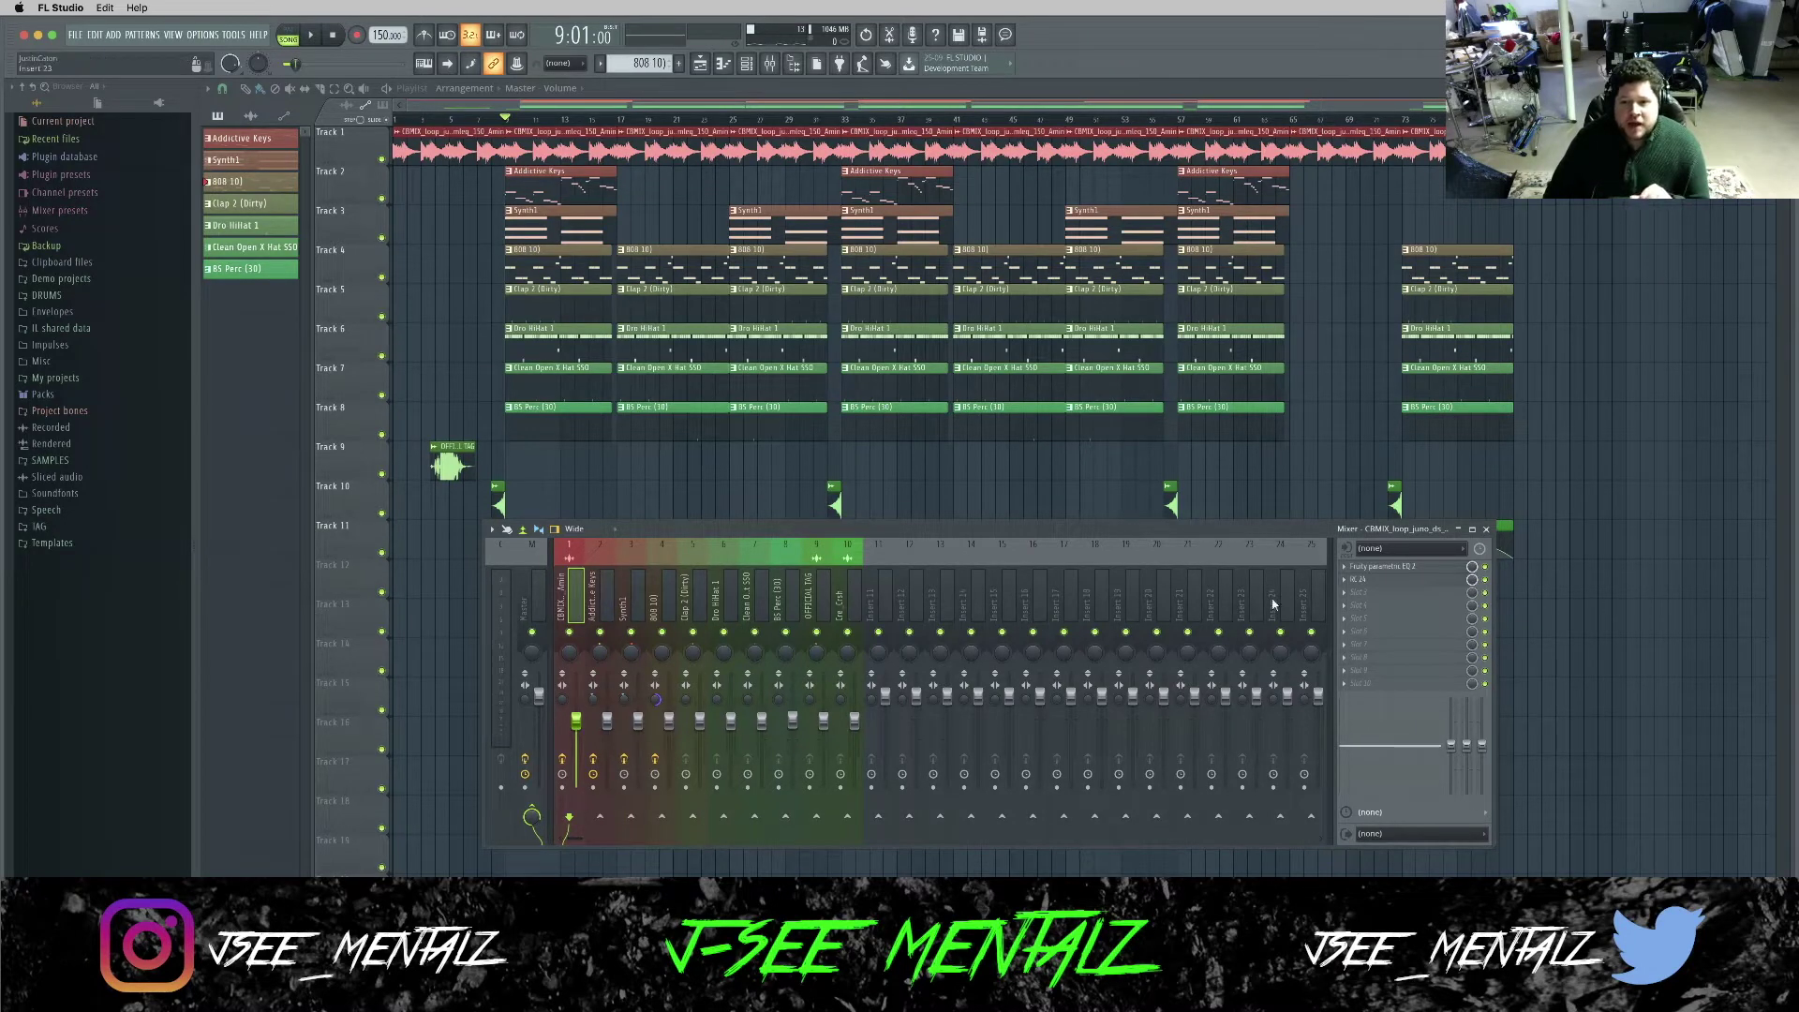
click(1383, 566)
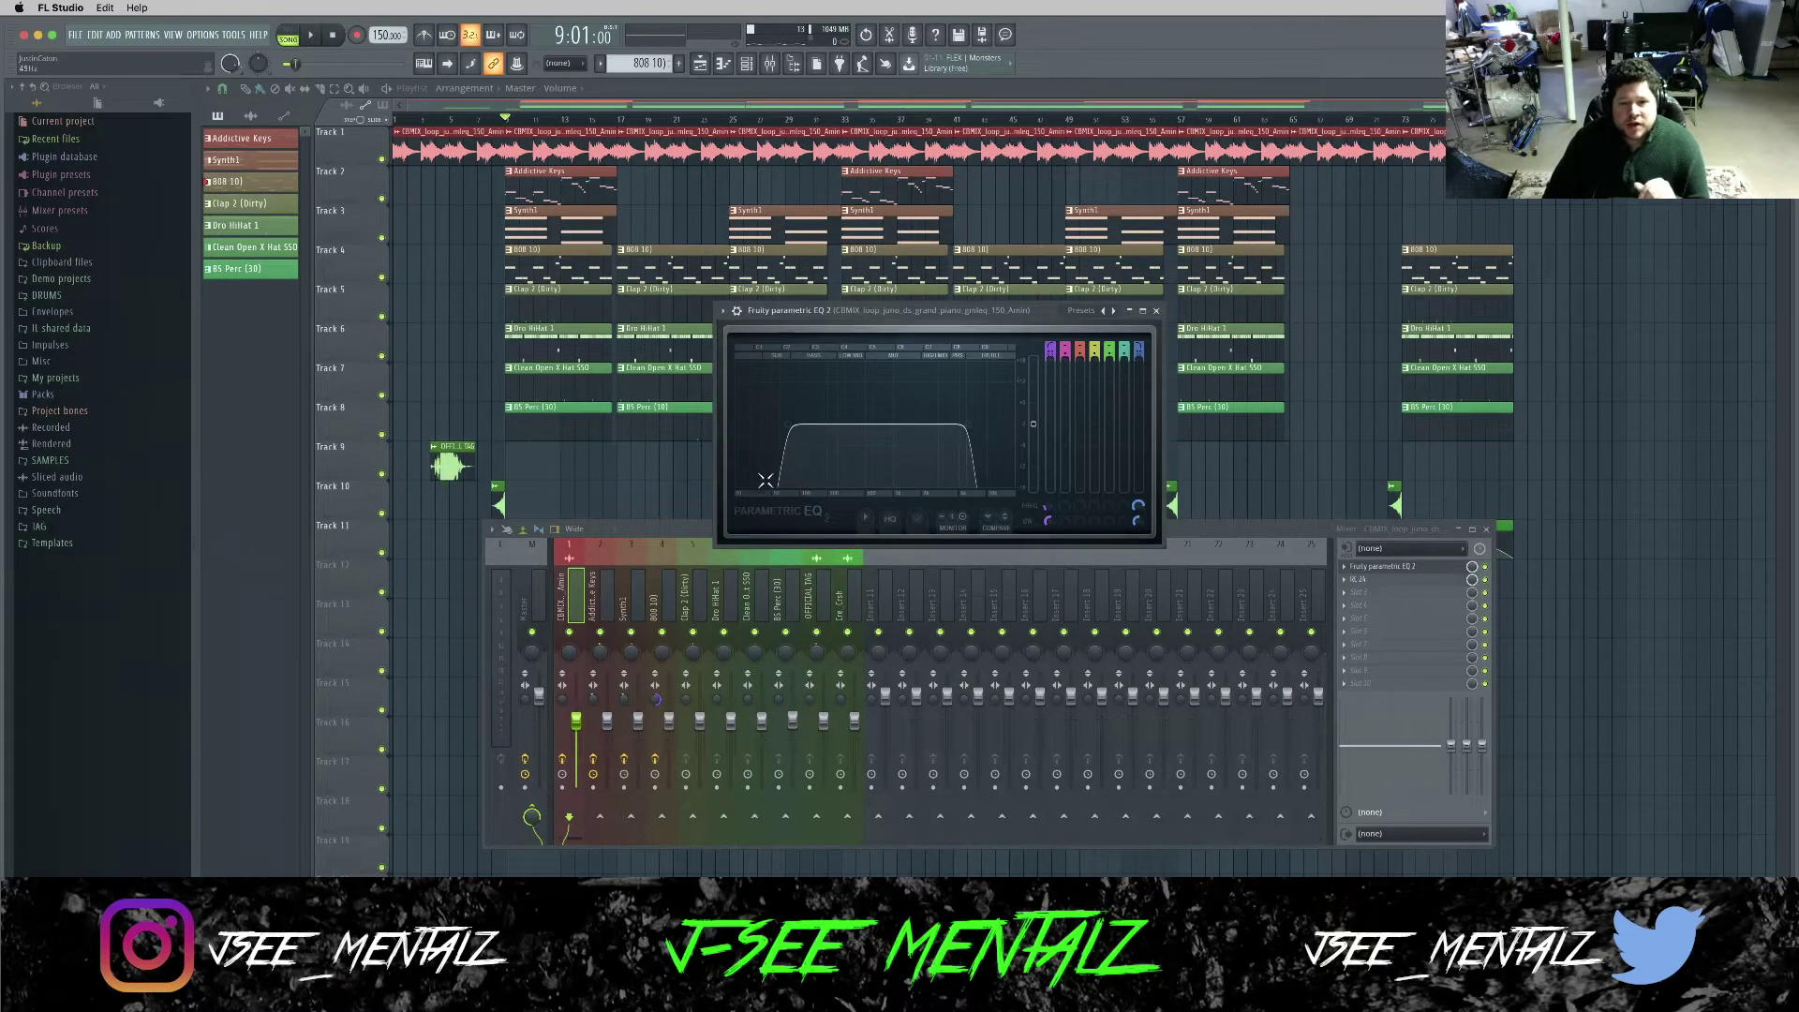
click(1387, 581)
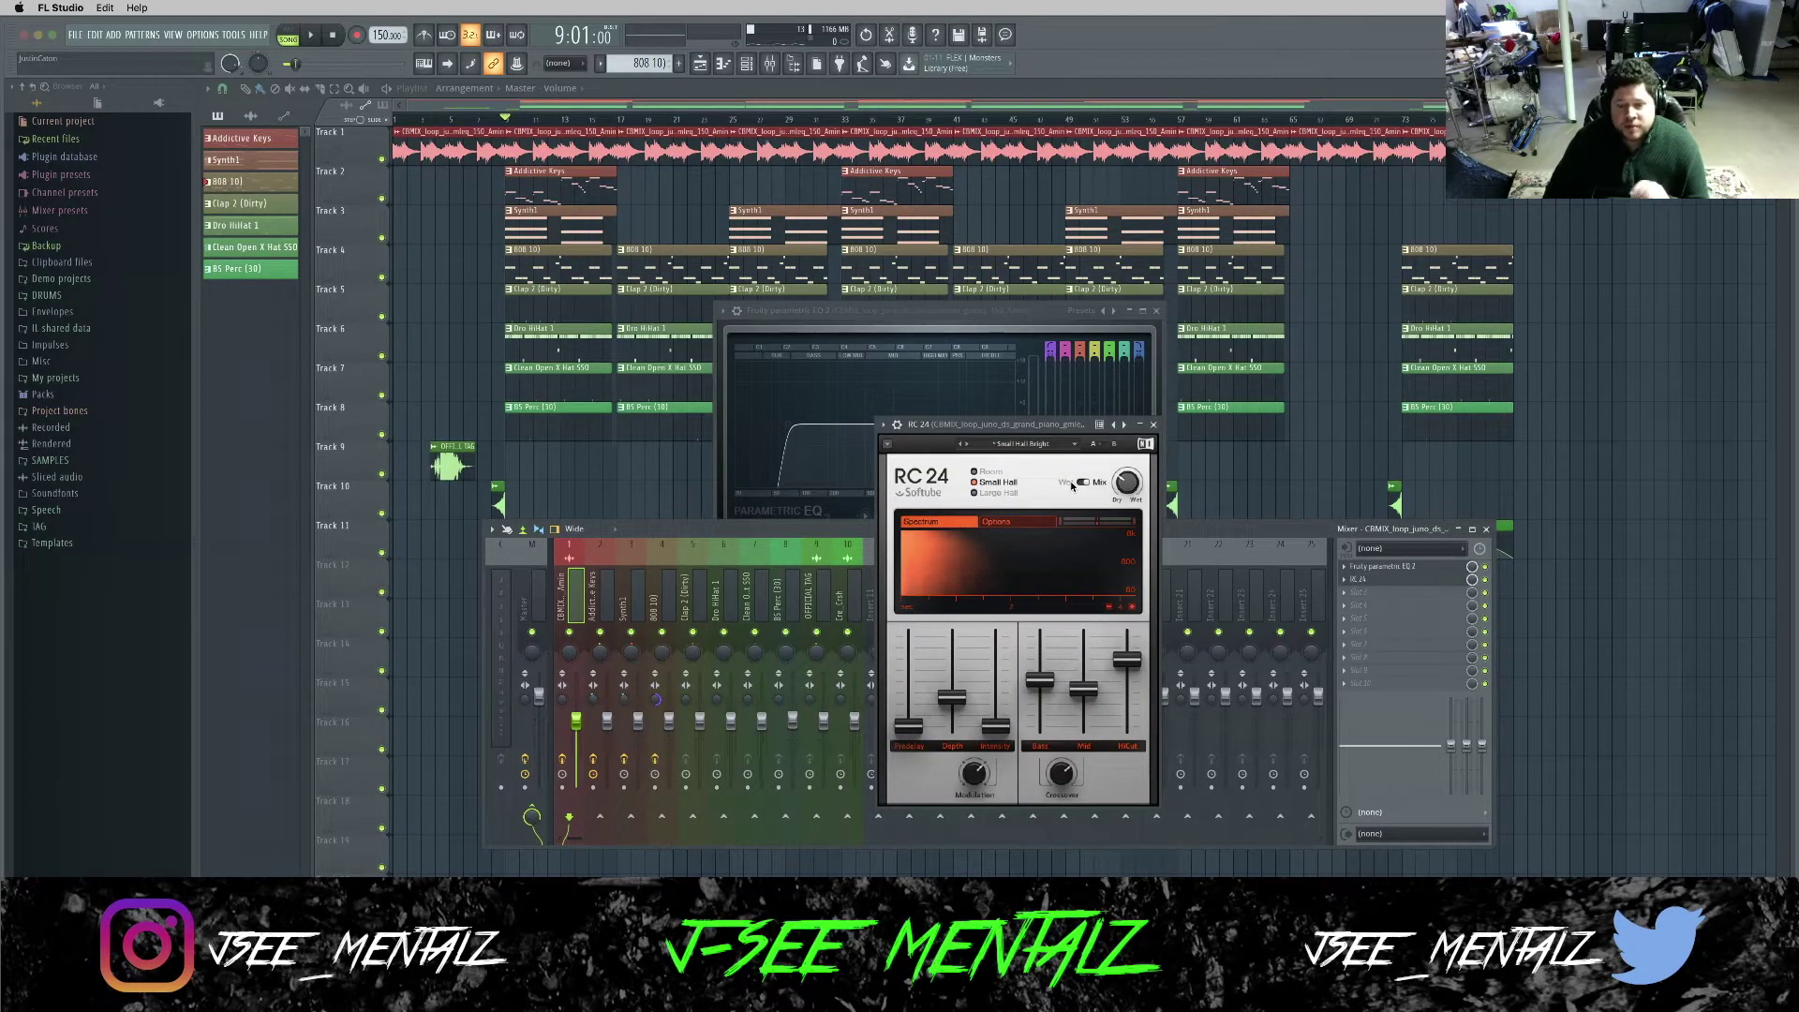
click(607, 607)
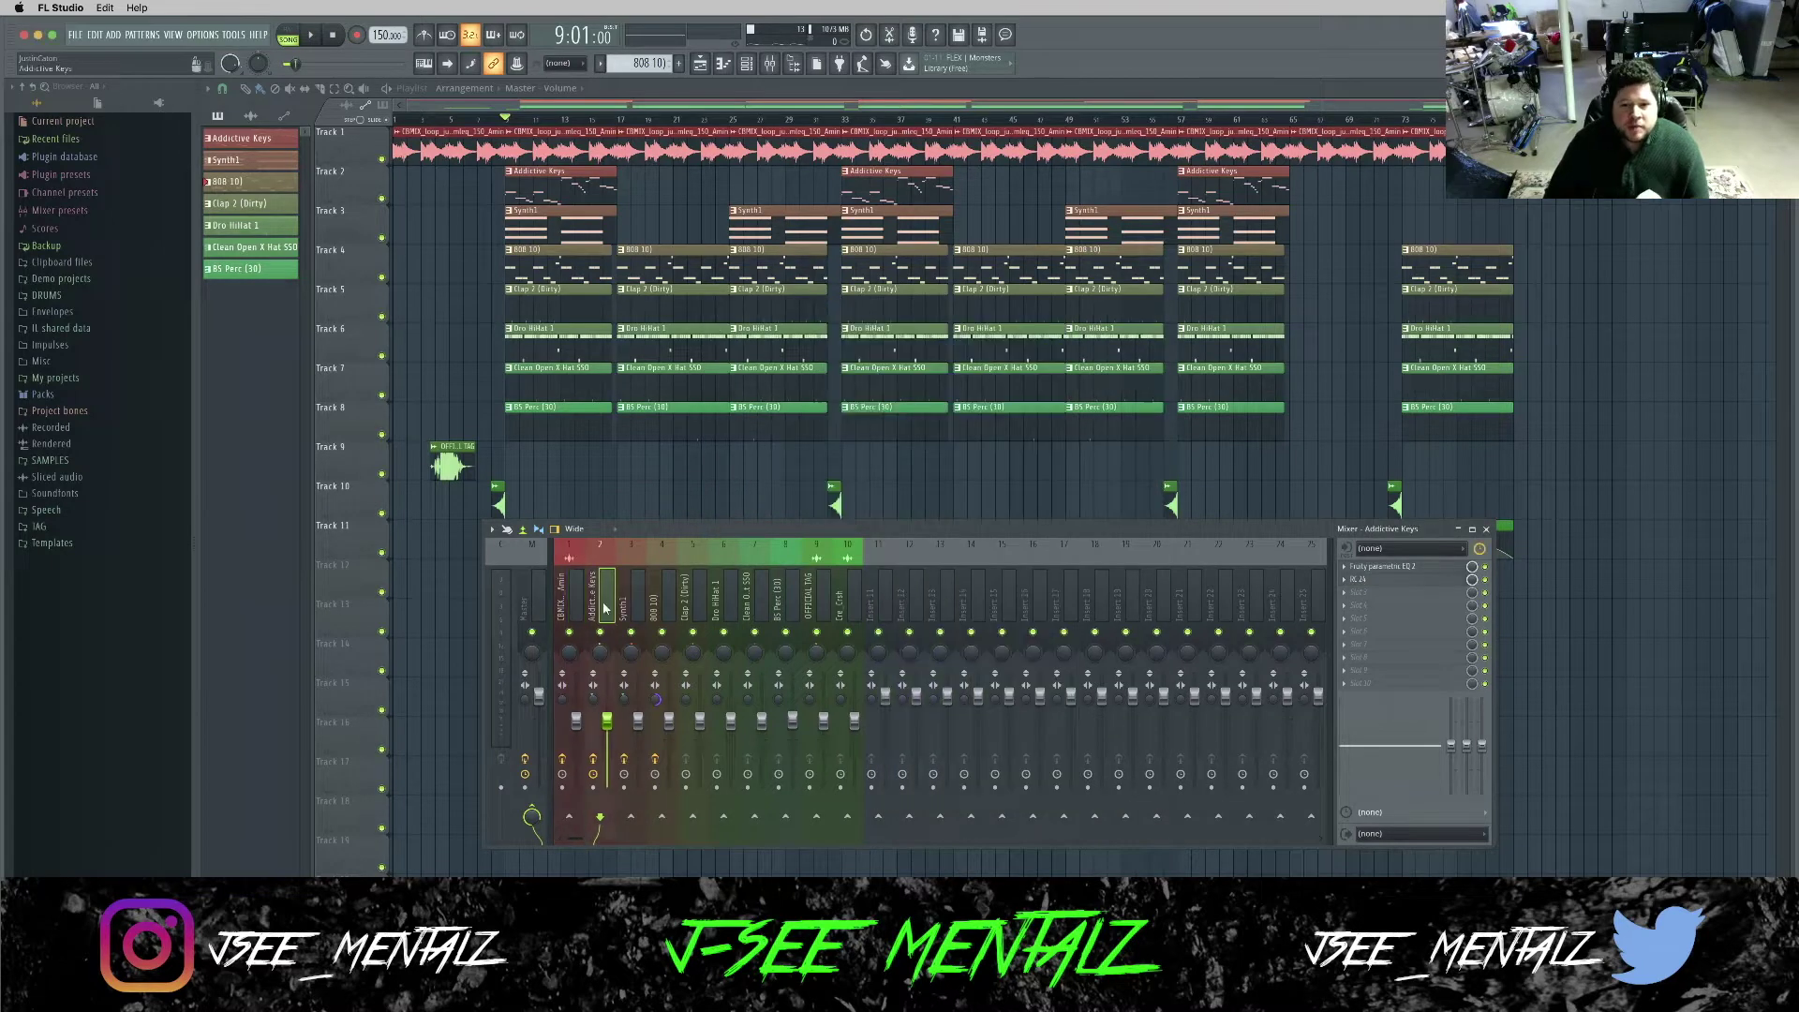
click(1401, 568)
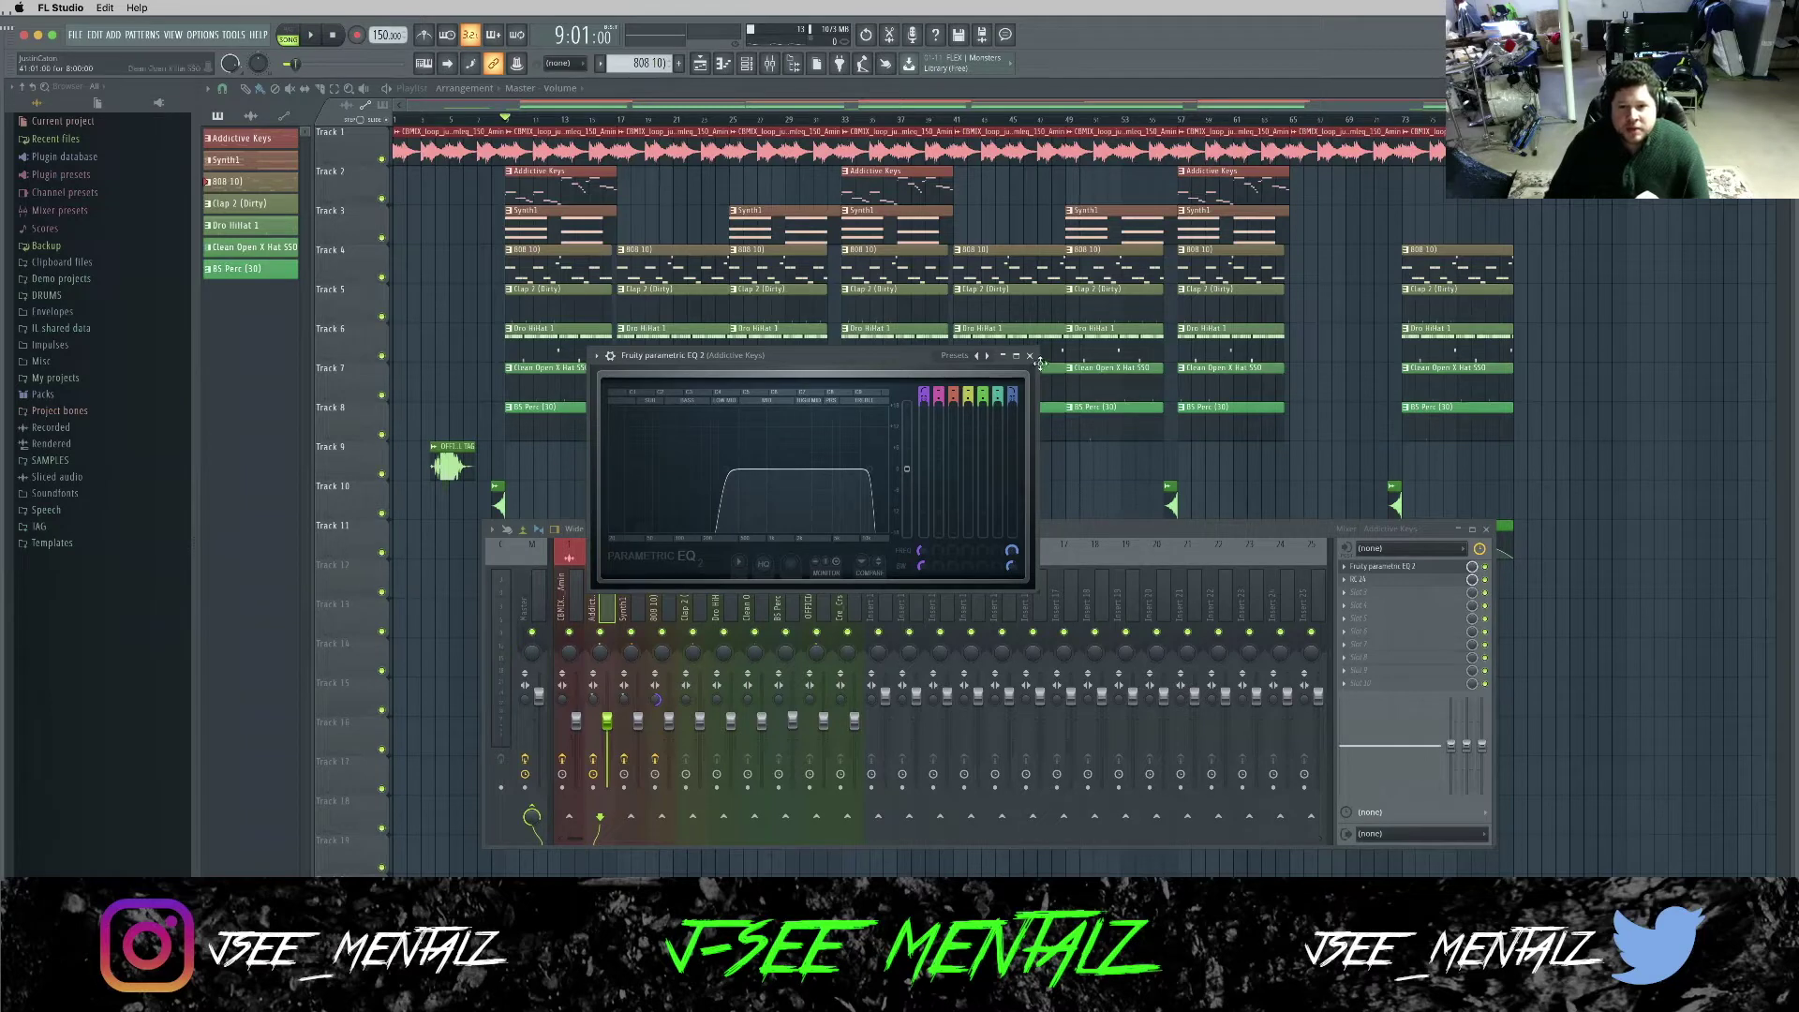
click(1360, 579)
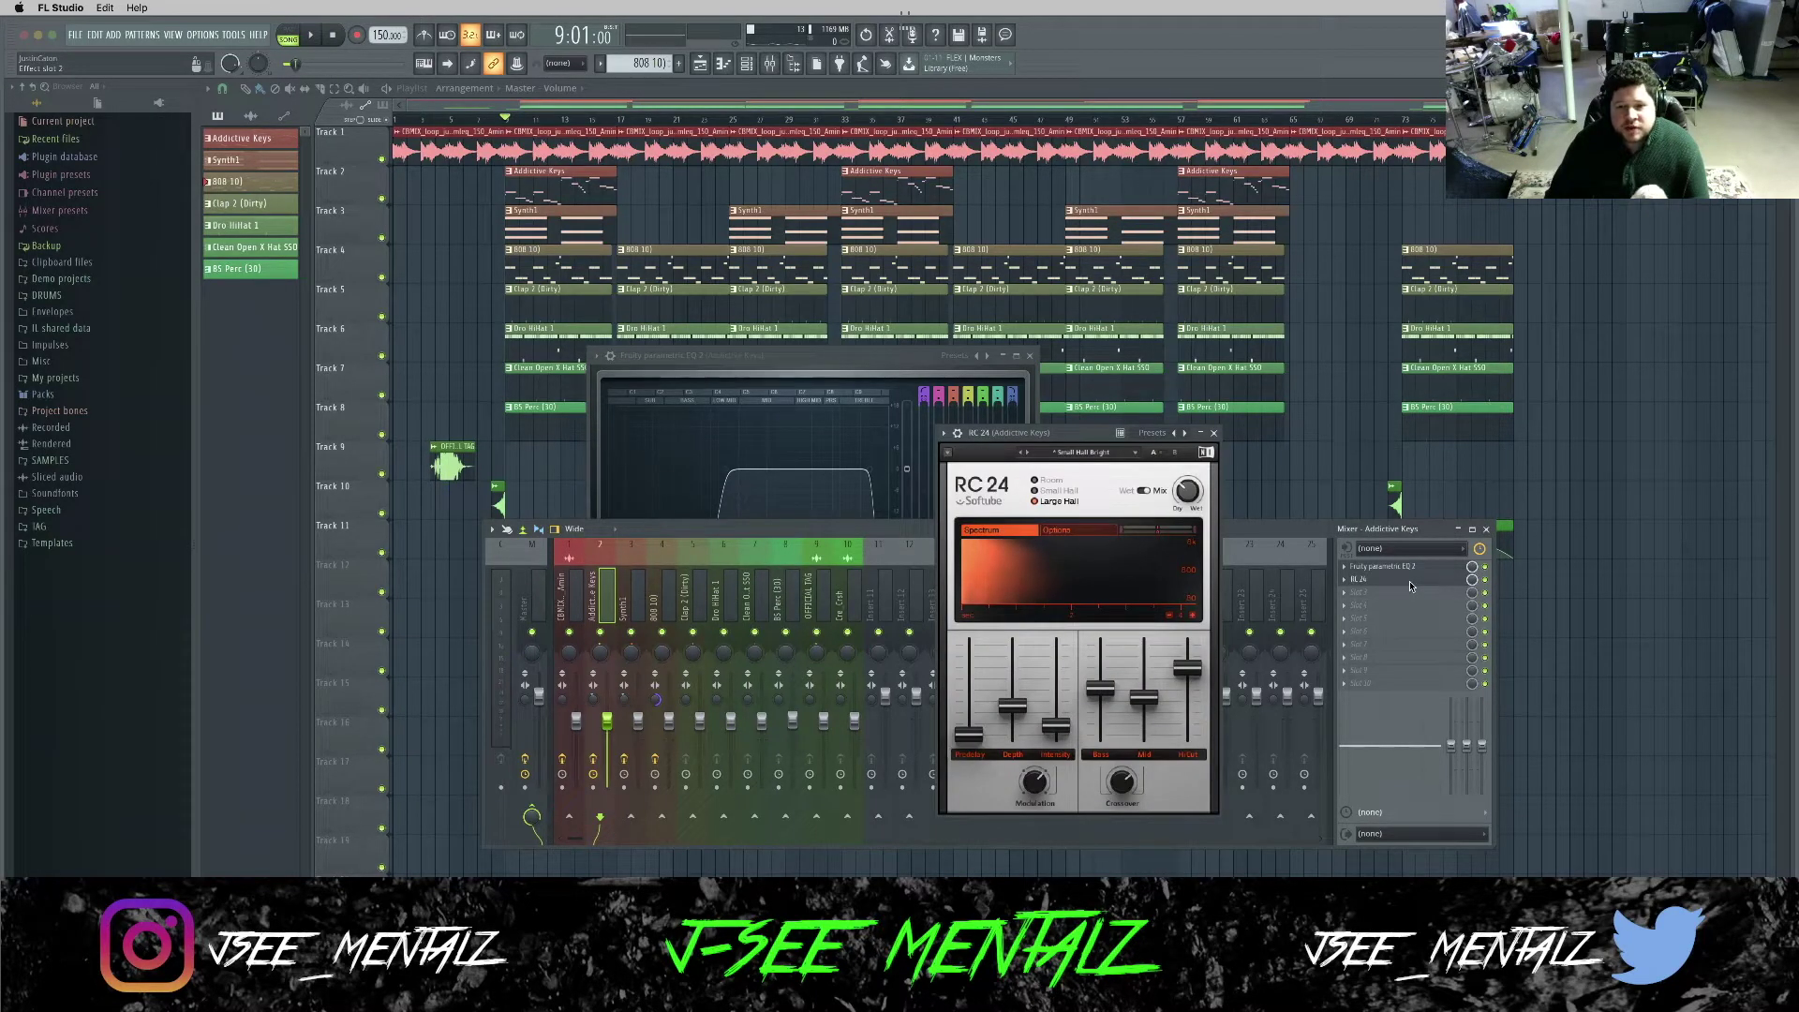
Inspect the Fruity Parametric EQ 2 on the Synth1 mixer track and the effect slots of the 808.
key(Right)
click(1409, 568)
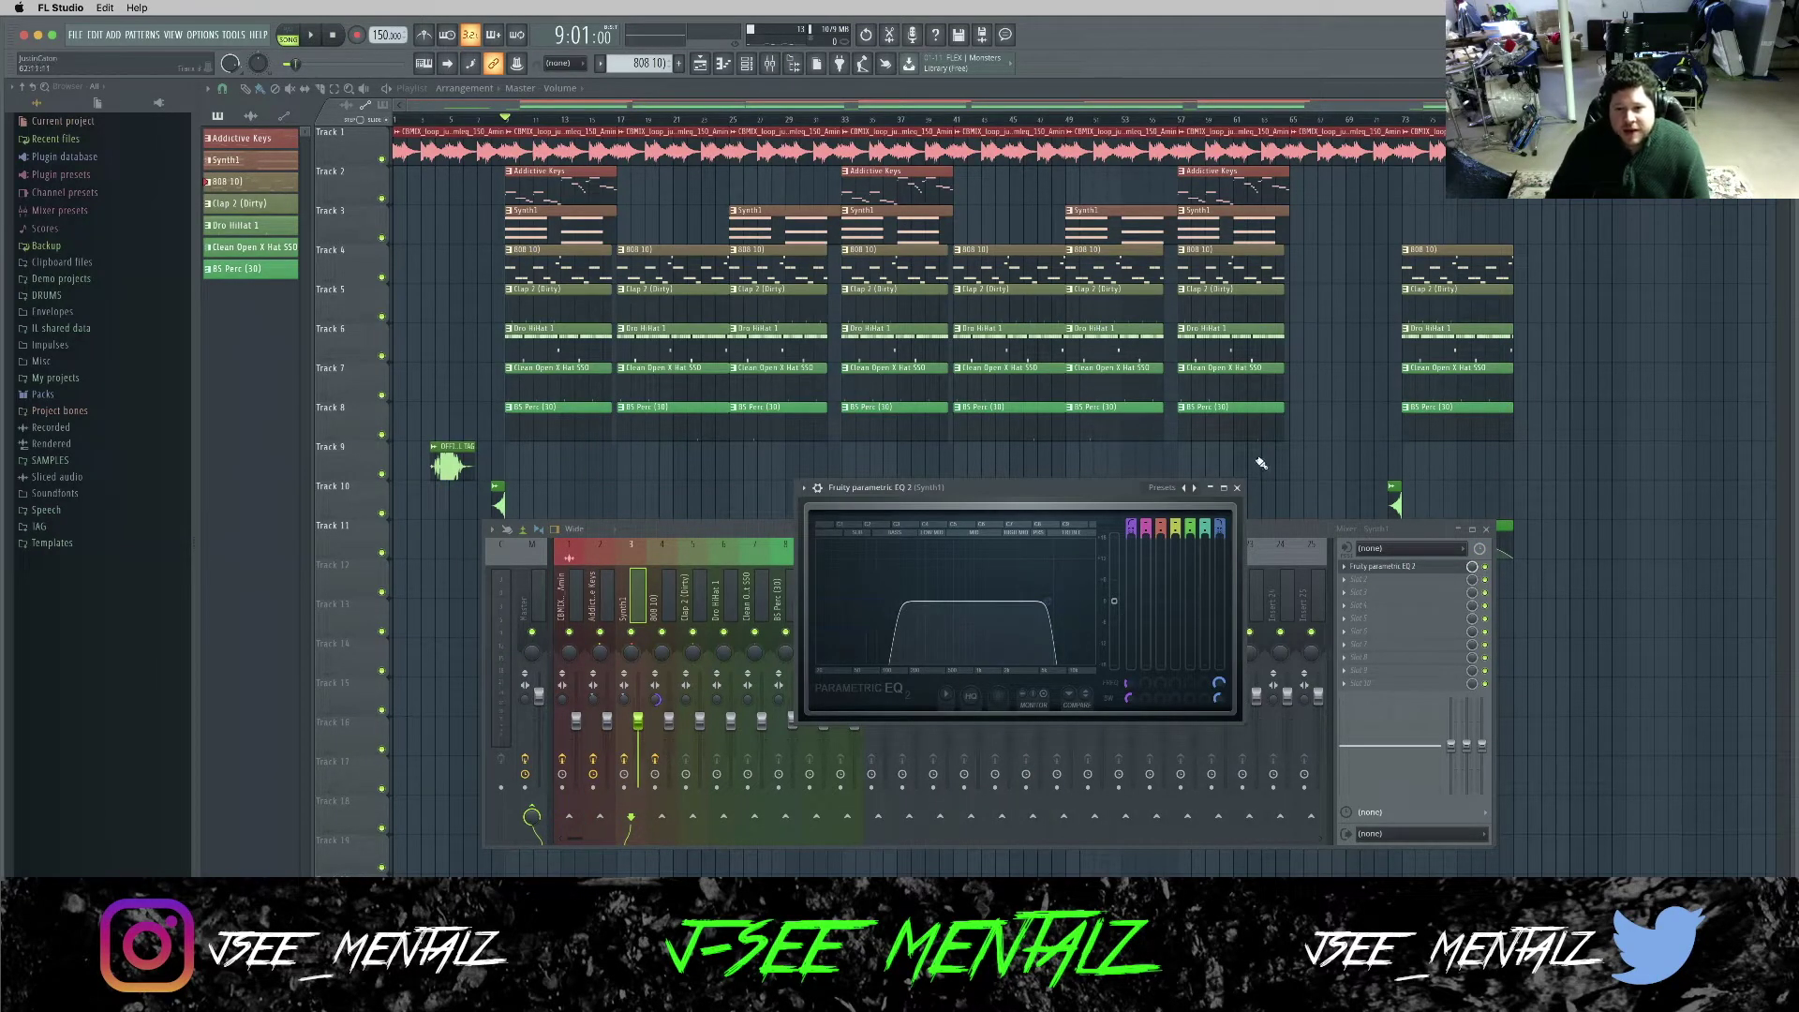
click(1237, 488)
key(Right)
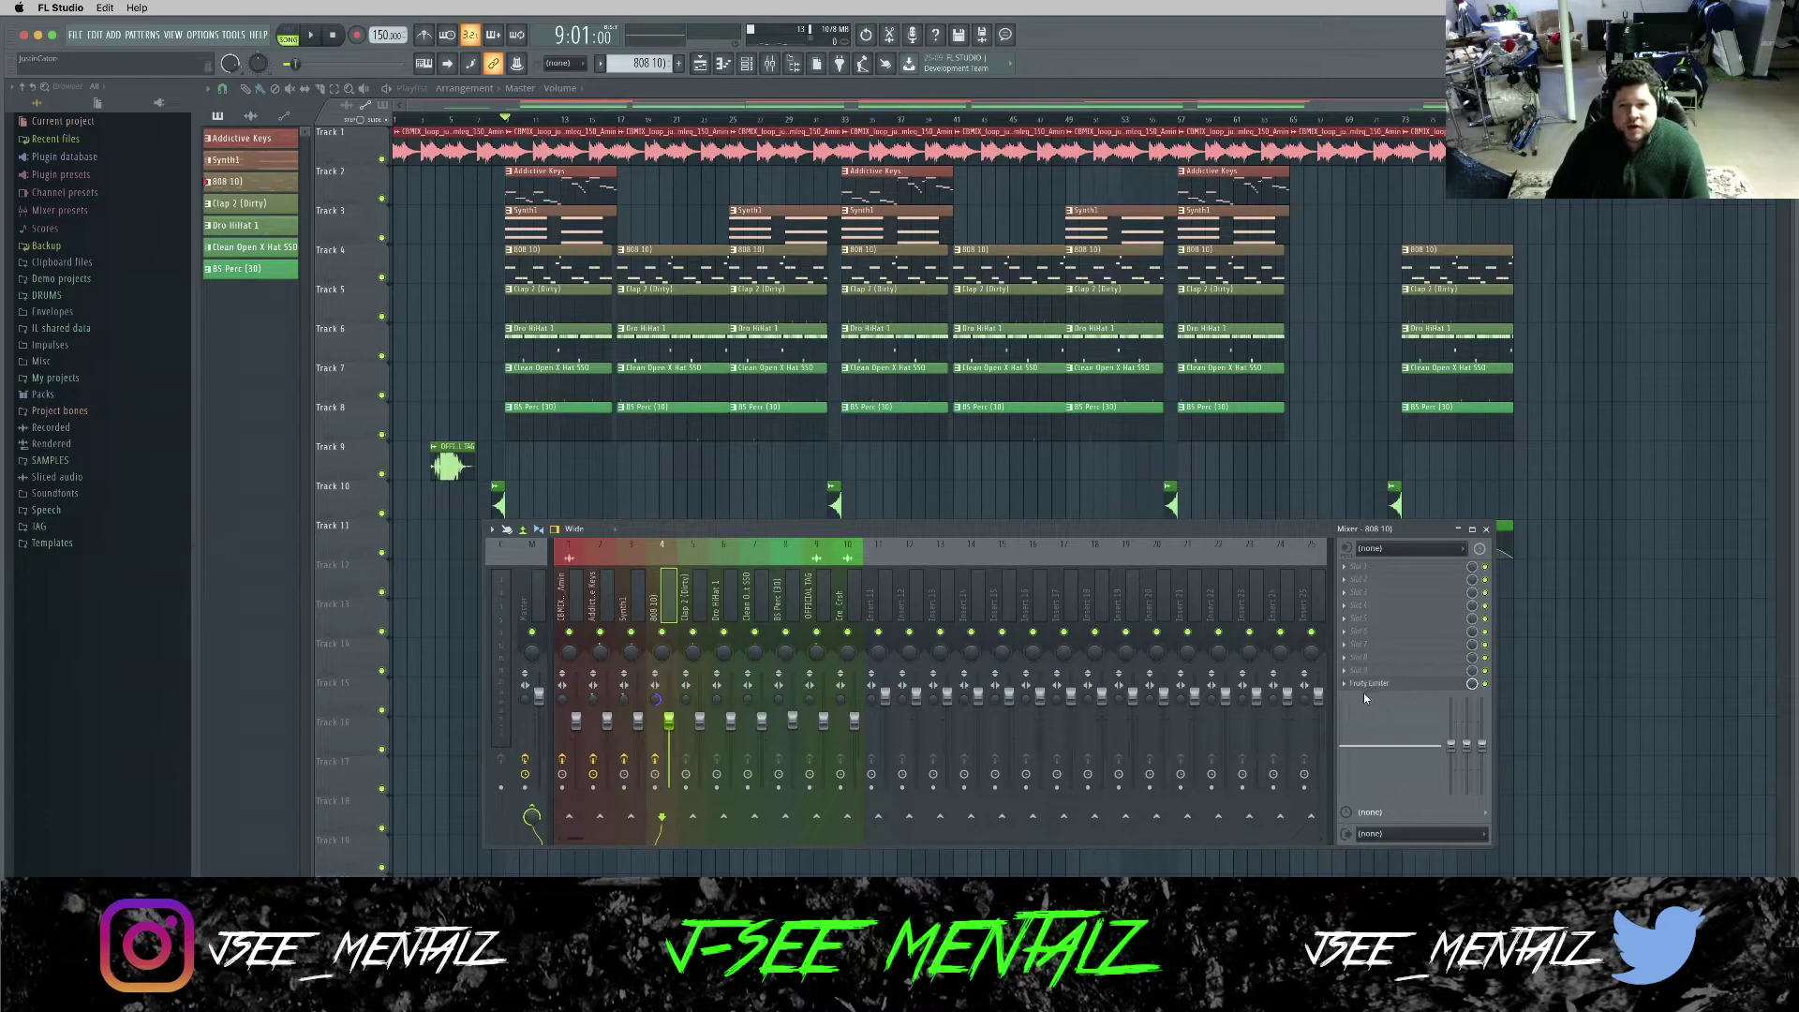
Check the effect slots of the clap, hi-hat, open hat, perc and official tag mixer tracks.
click(701, 605)
click(734, 611)
click(777, 611)
click(763, 611)
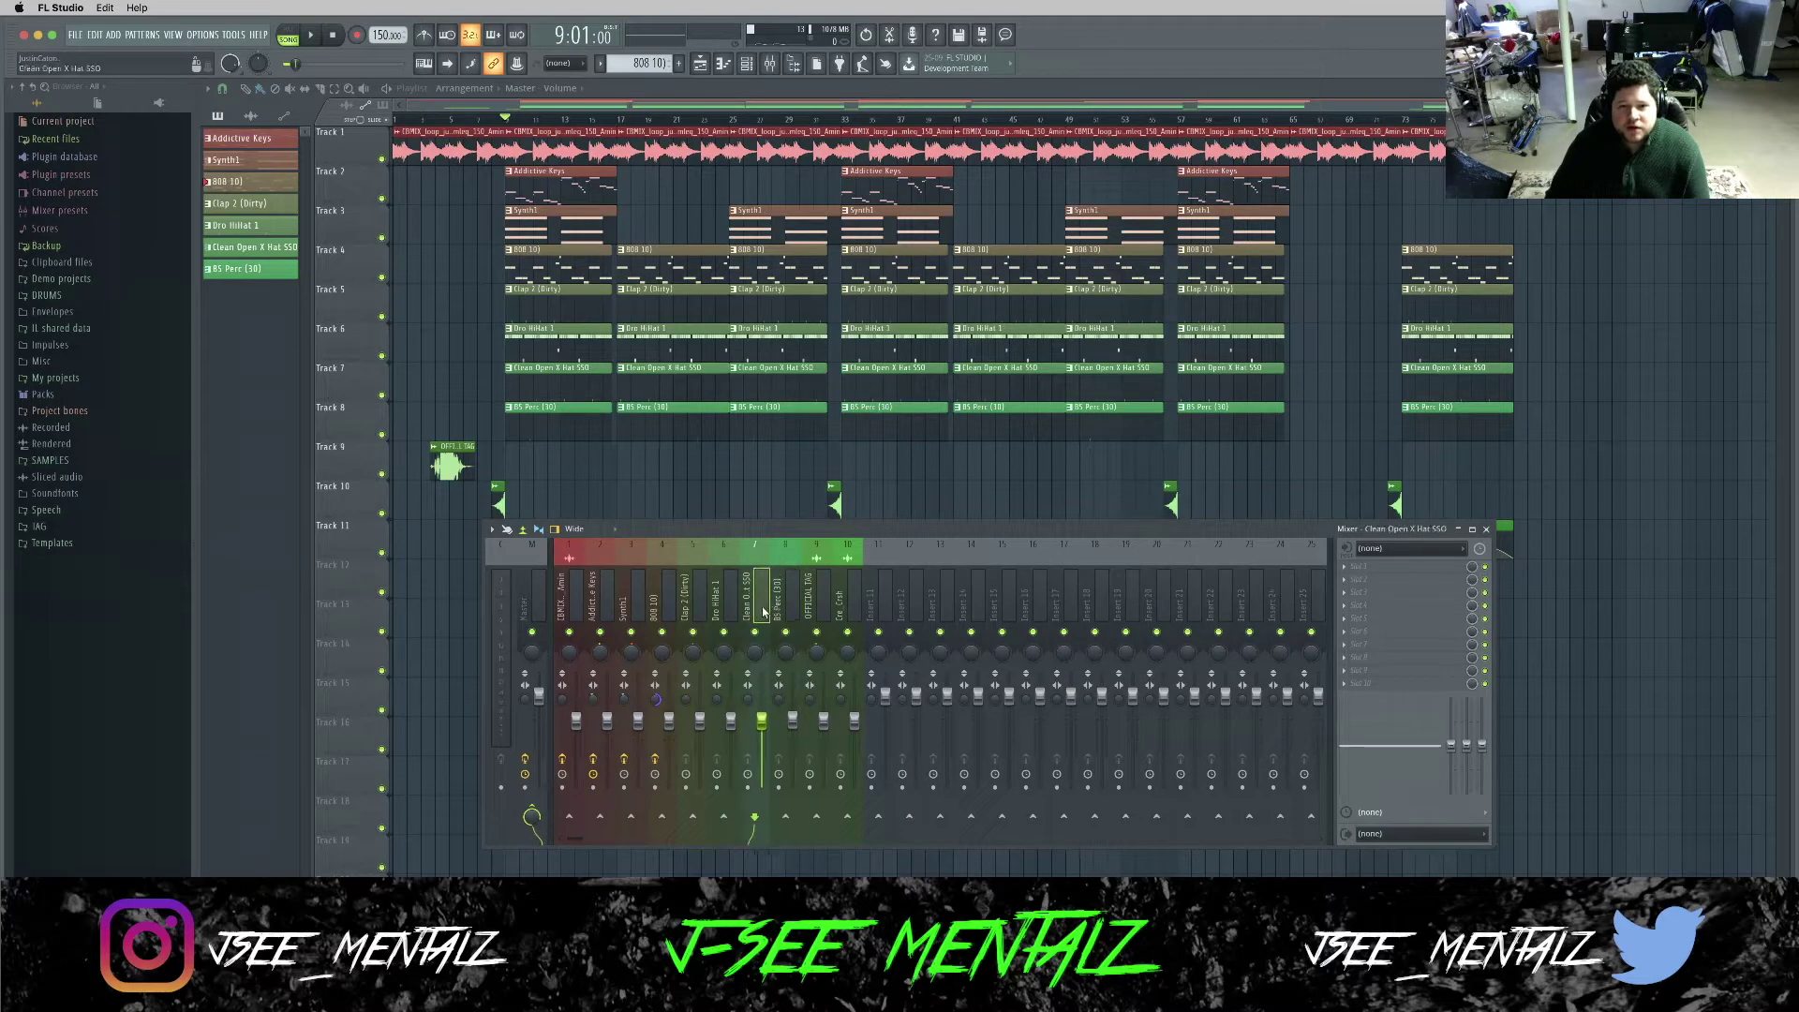
click(808, 610)
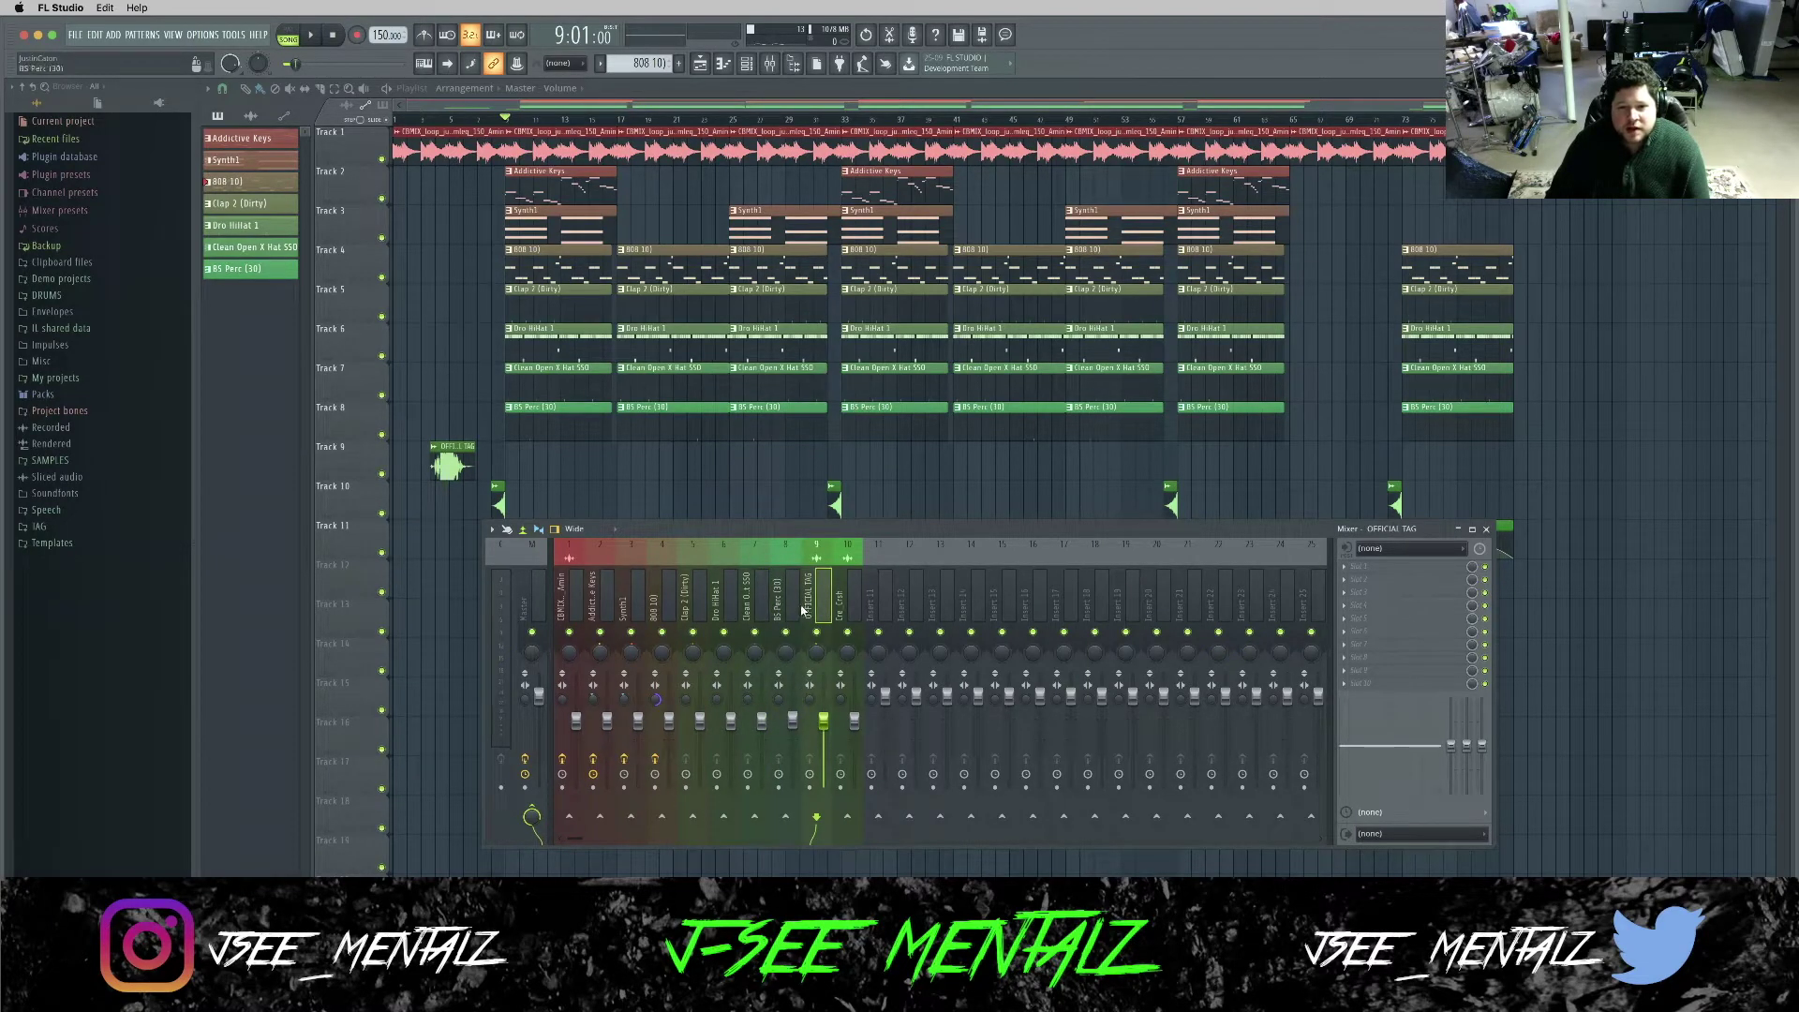
click(789, 611)
click(765, 611)
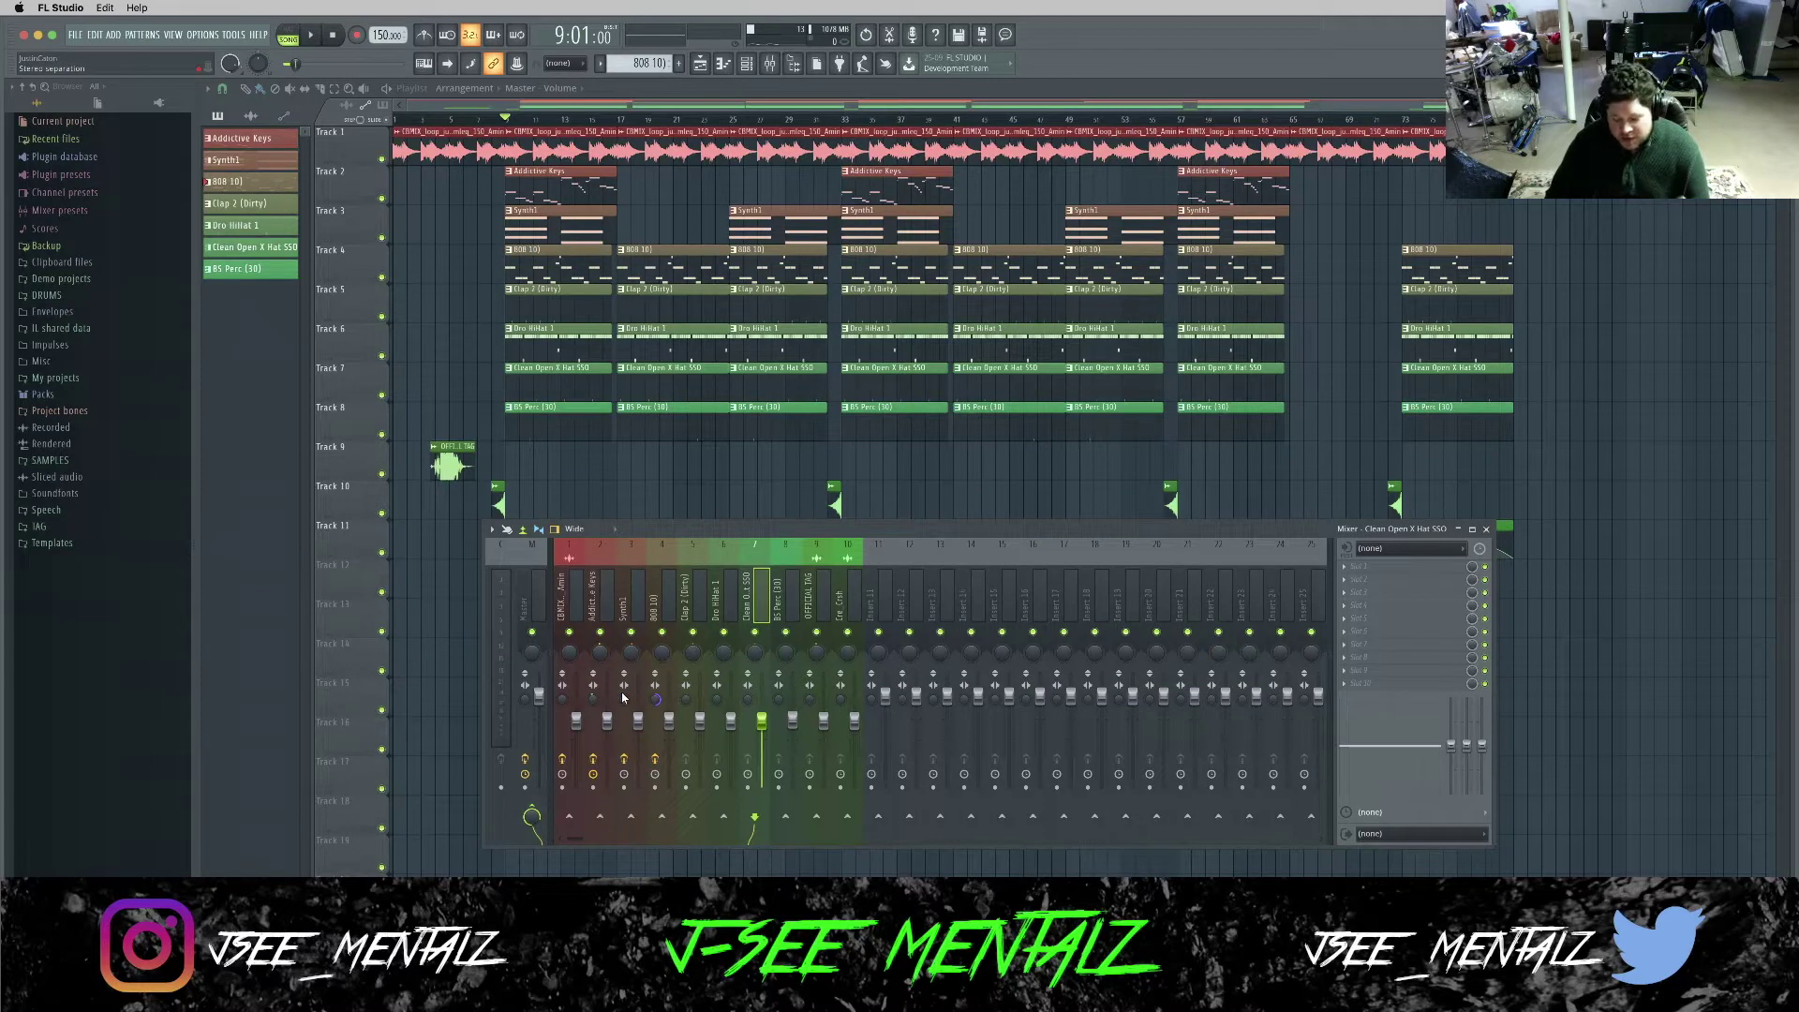
Inspect the Fruity Multiband Compressor and the Ozone Elements effect on the Master track.
click(538, 600)
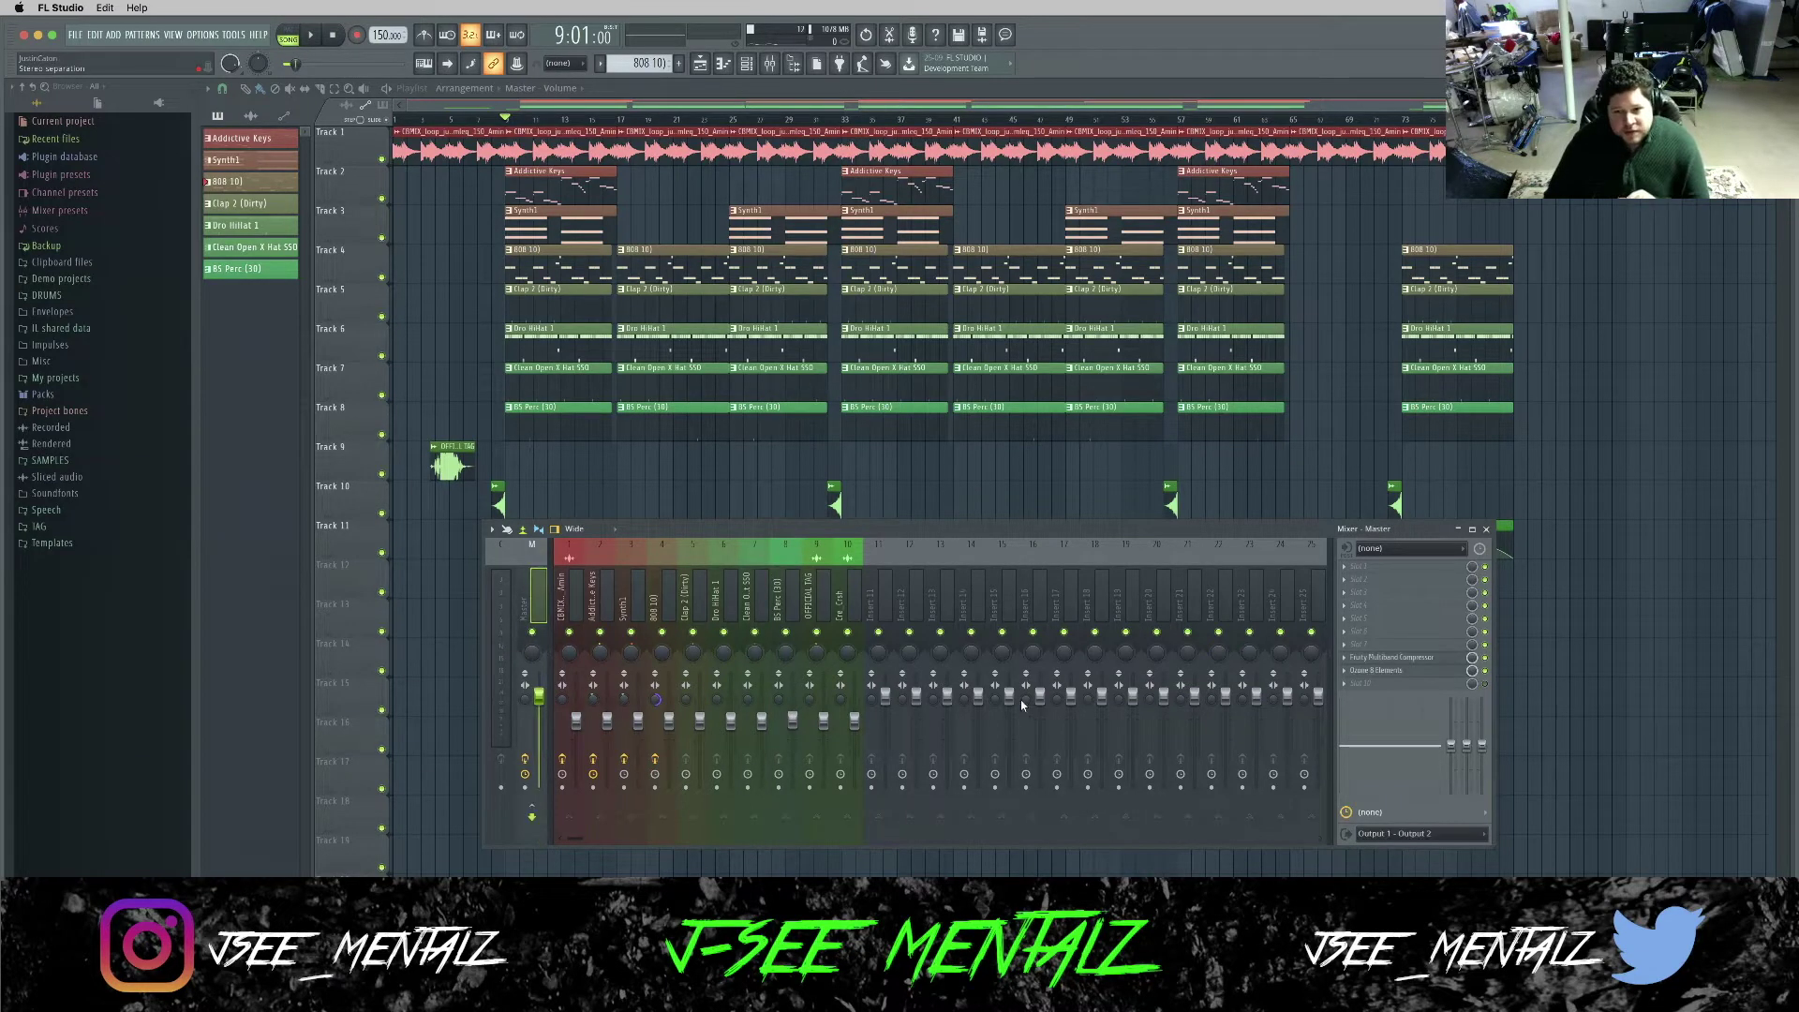
click(1400, 658)
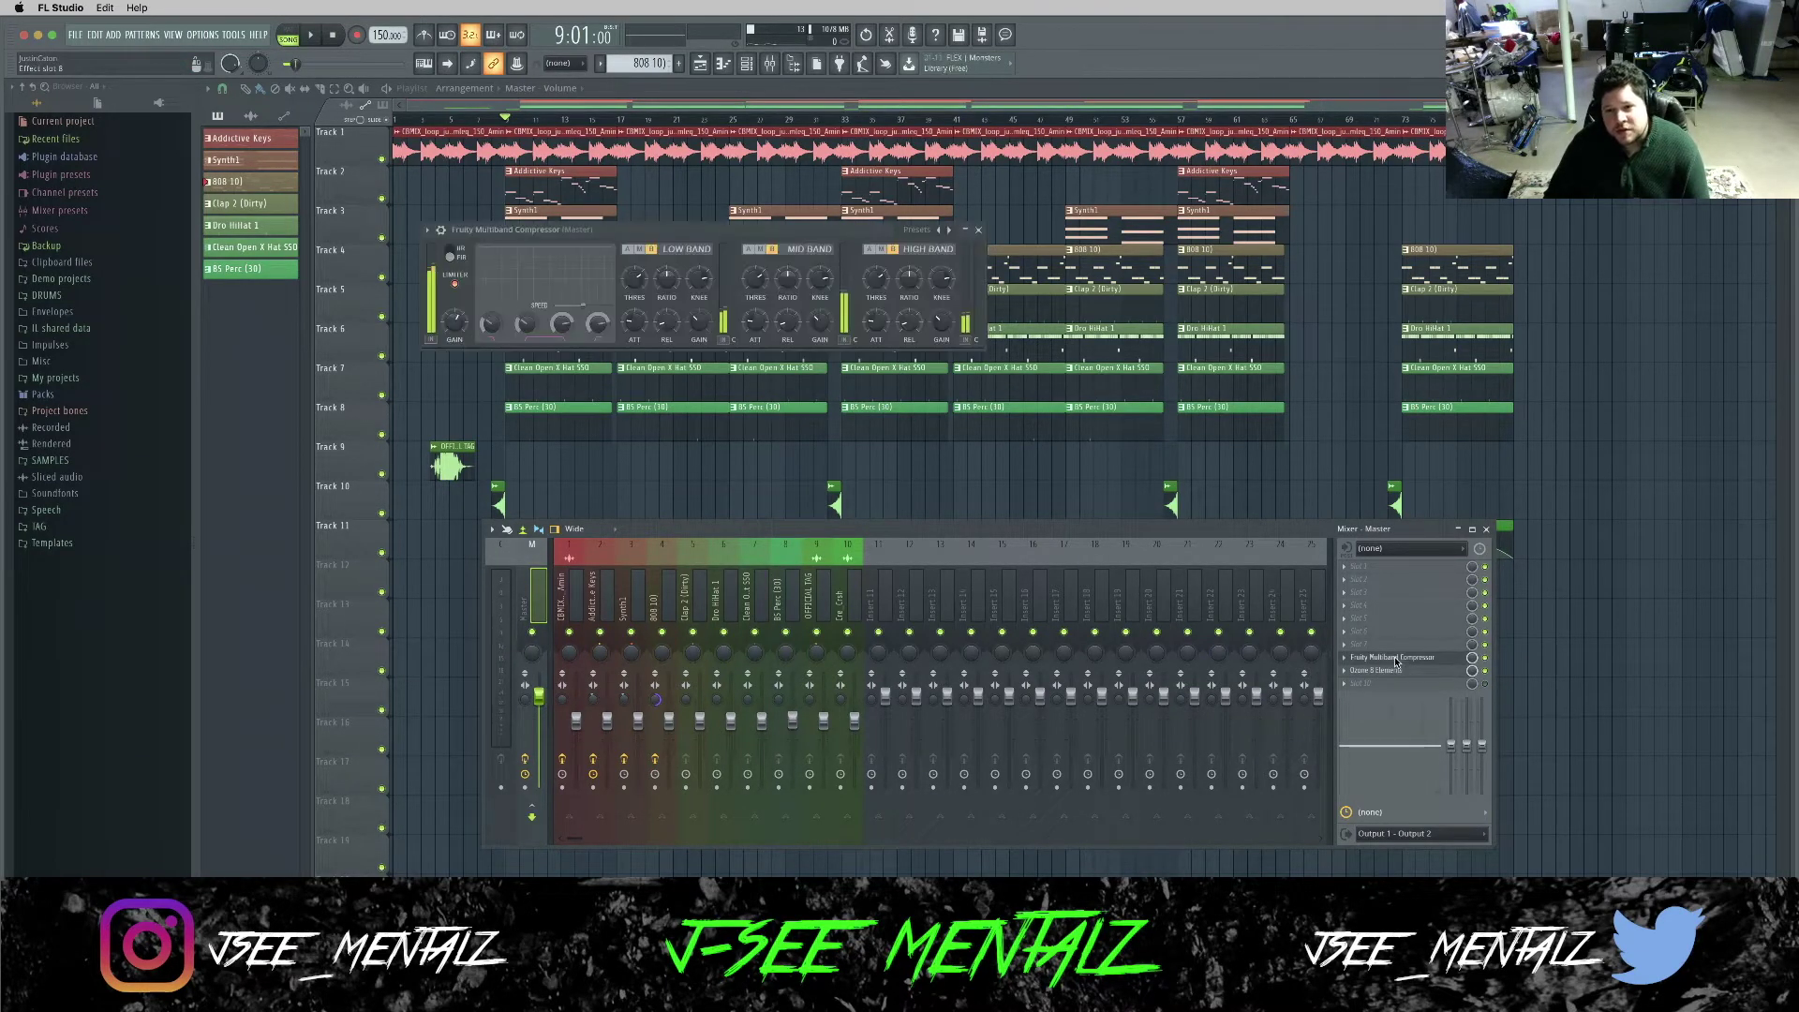
click(1387, 671)
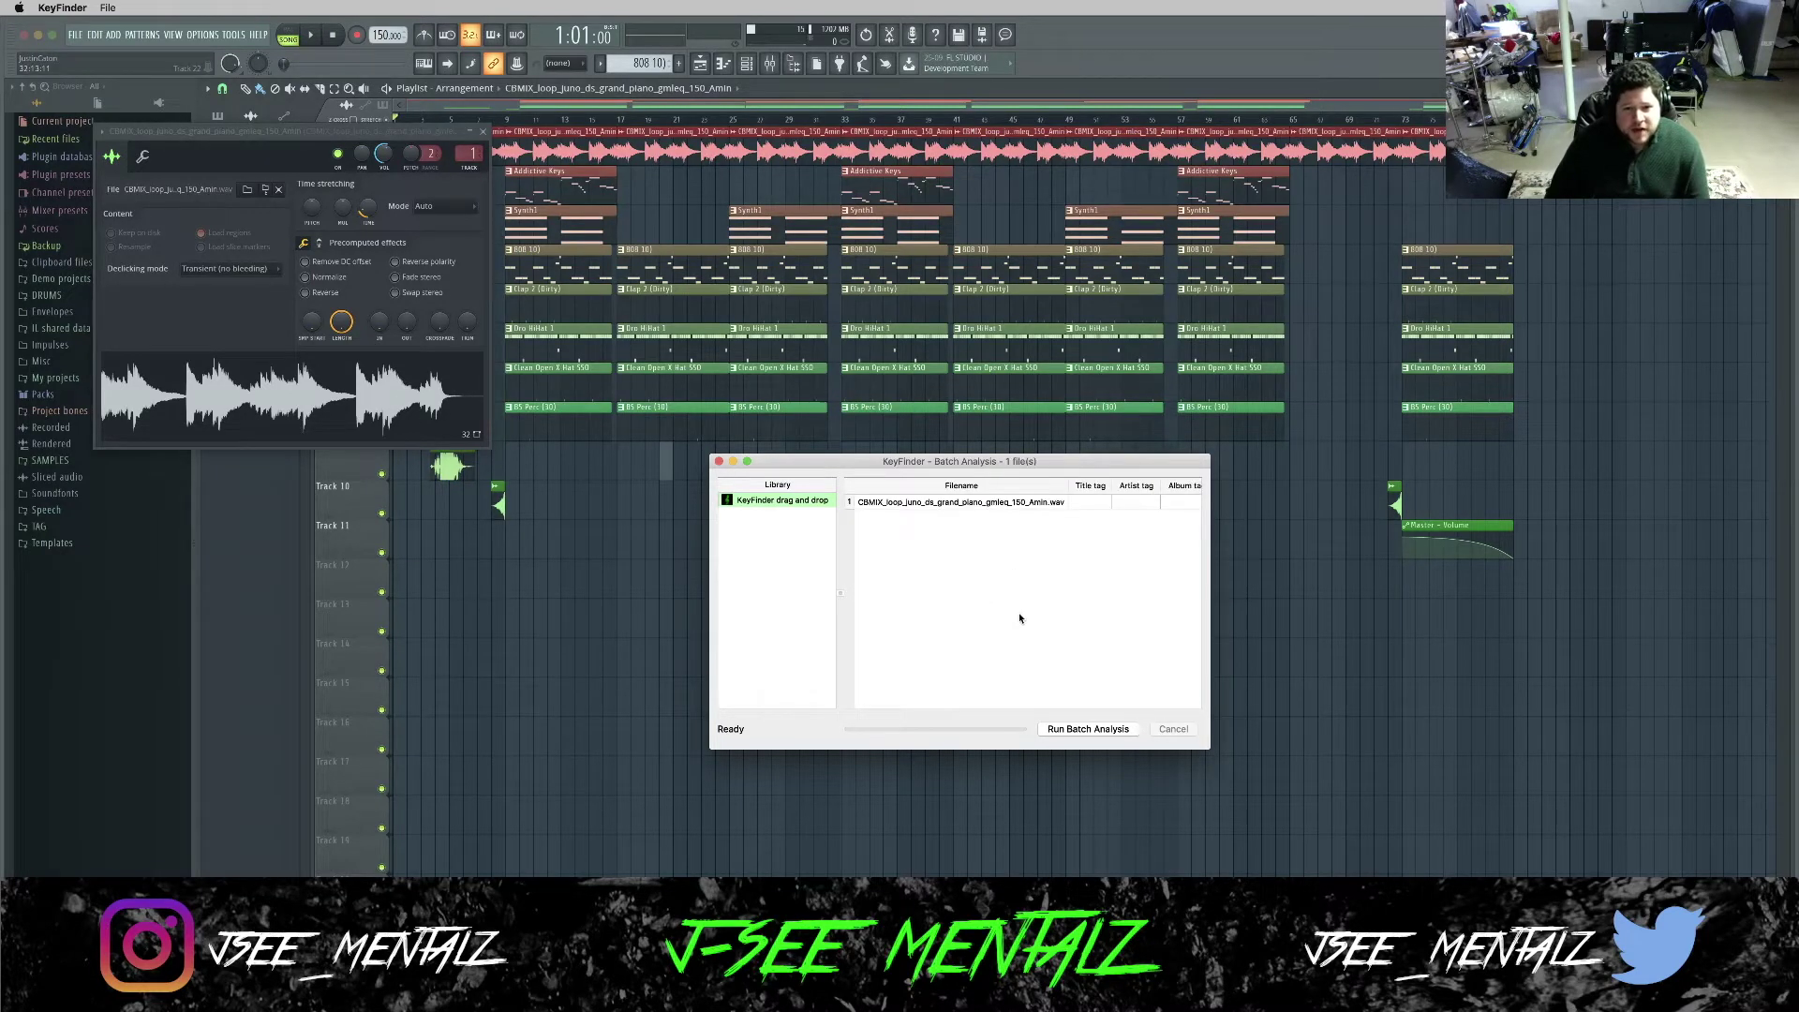
Run KeyFinder's batch analysis on the piano loop WAV and read its detected key.
scroll(1017, 613, right, 5)
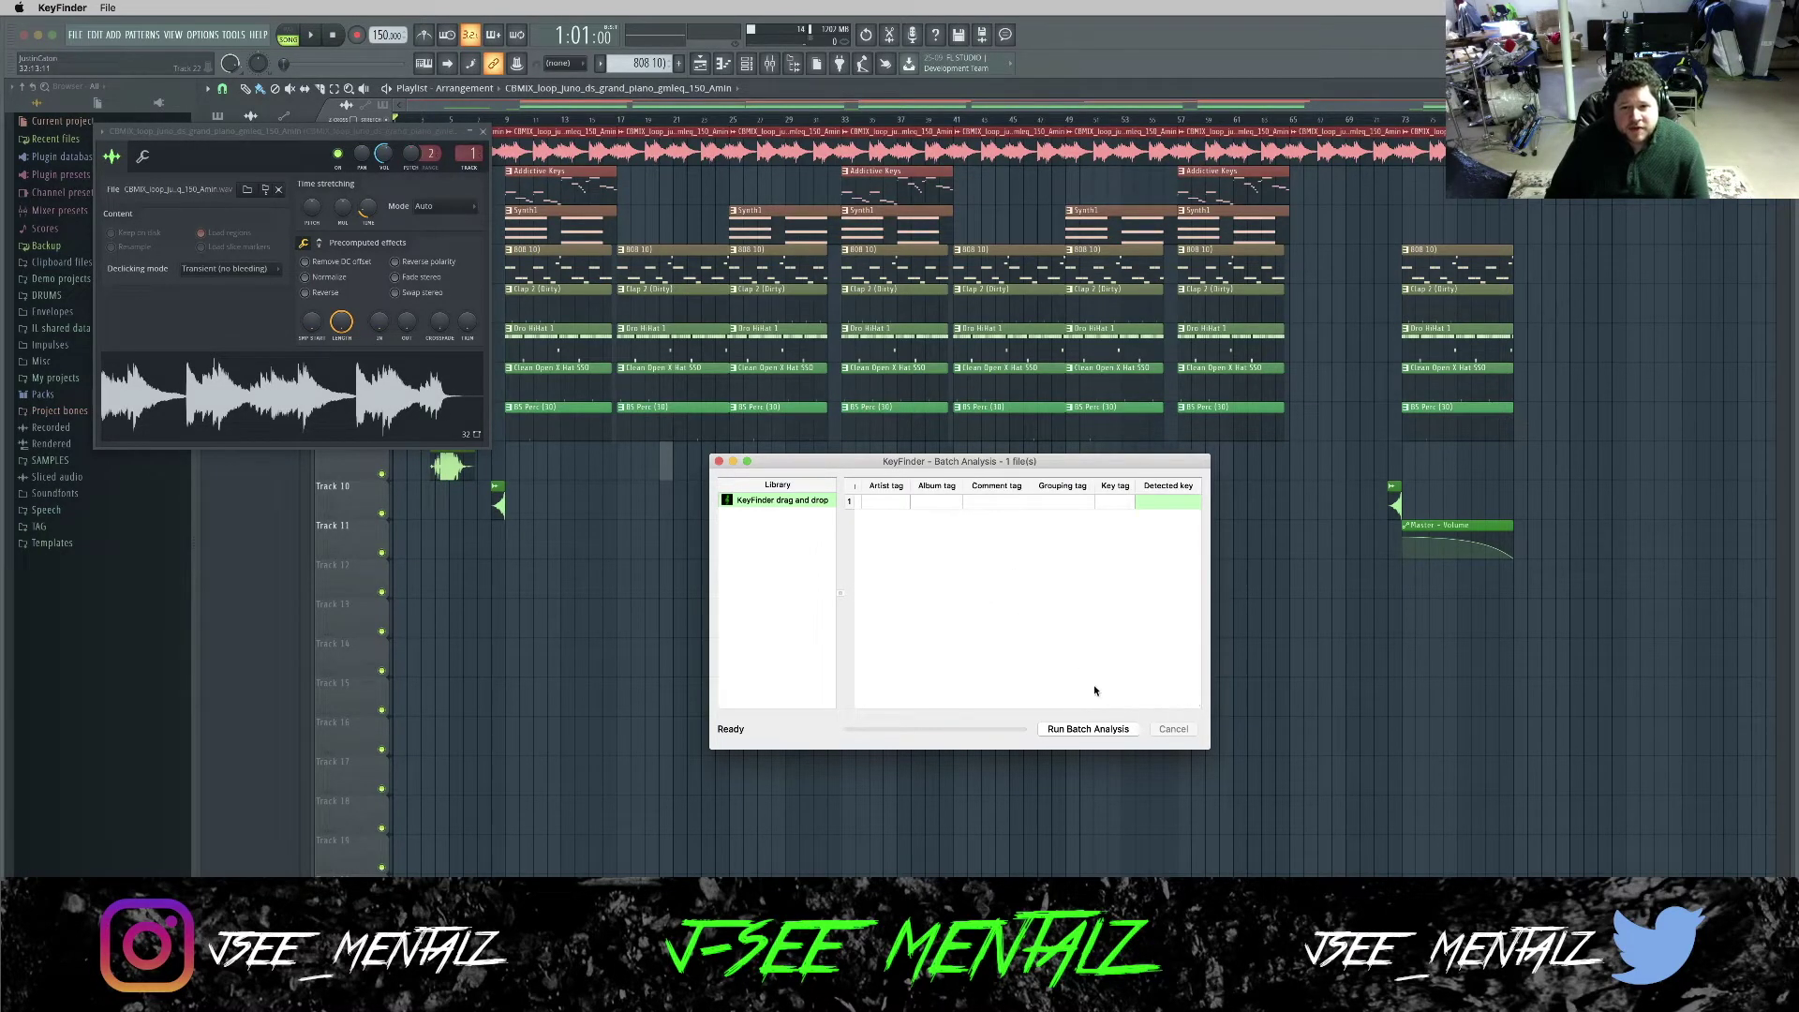
click(1087, 729)
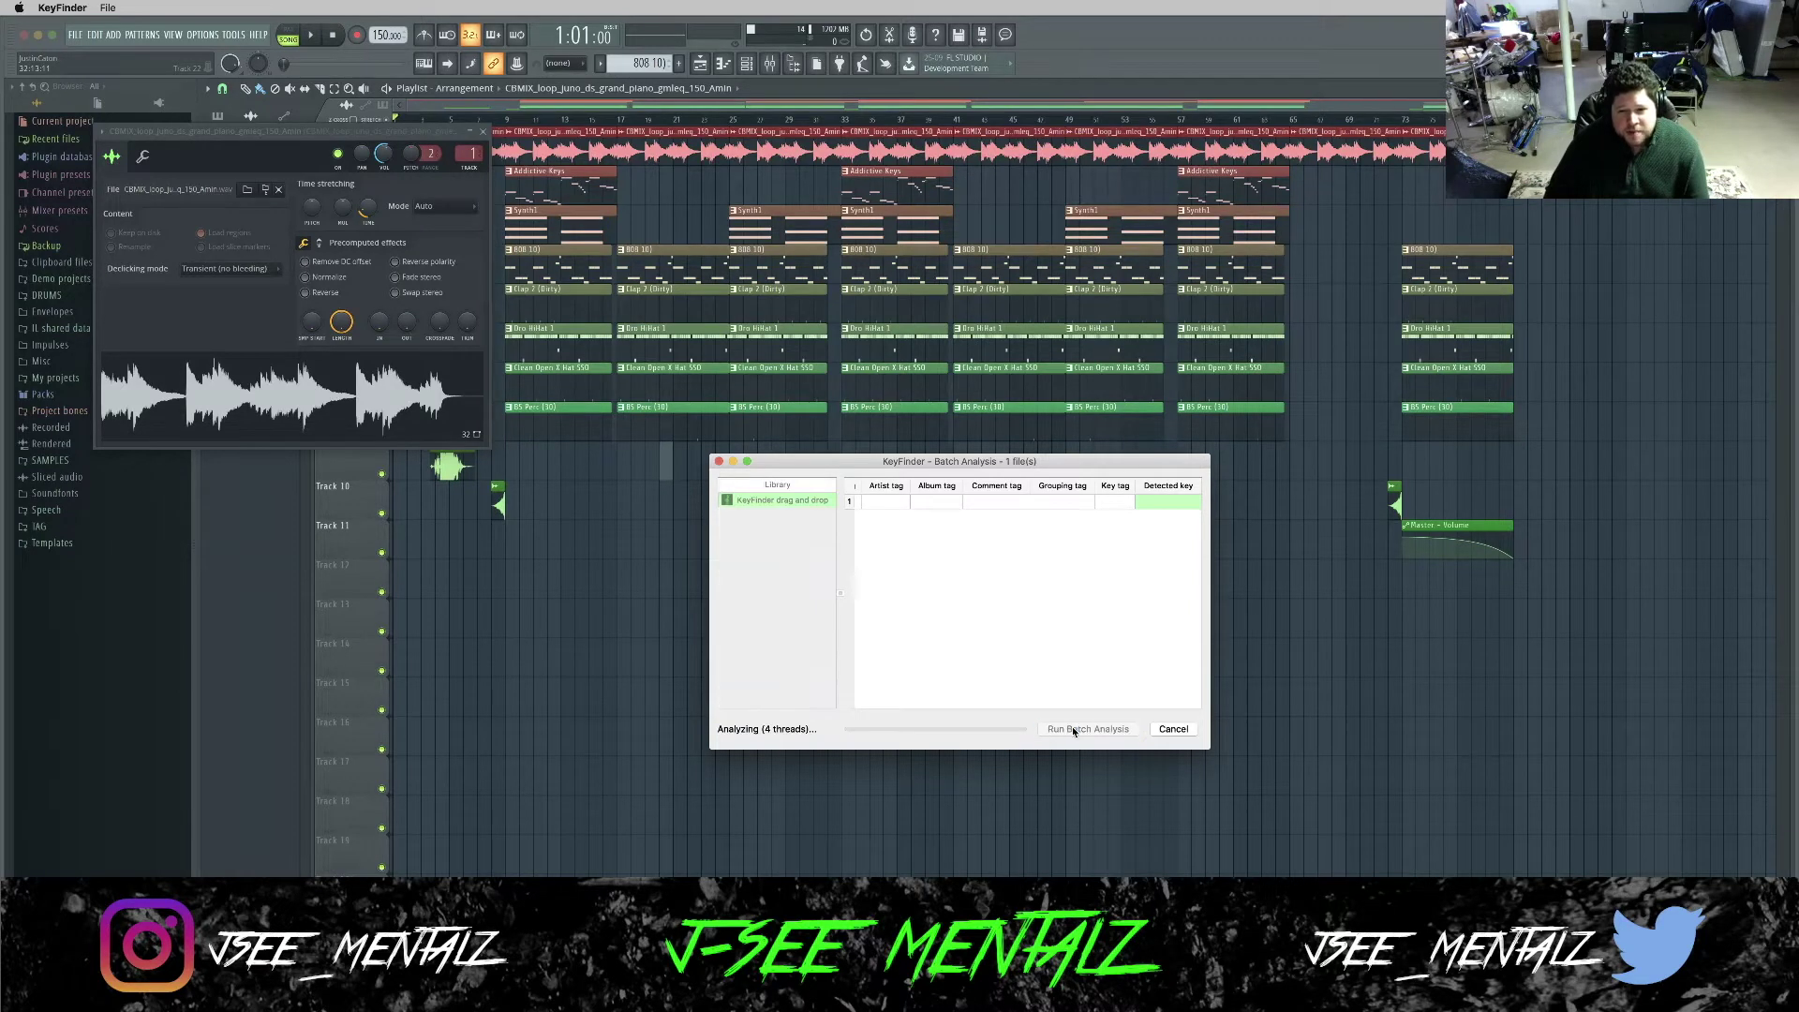
scroll(1125, 562, left, 2)
scroll(1175, 503, right, 2)
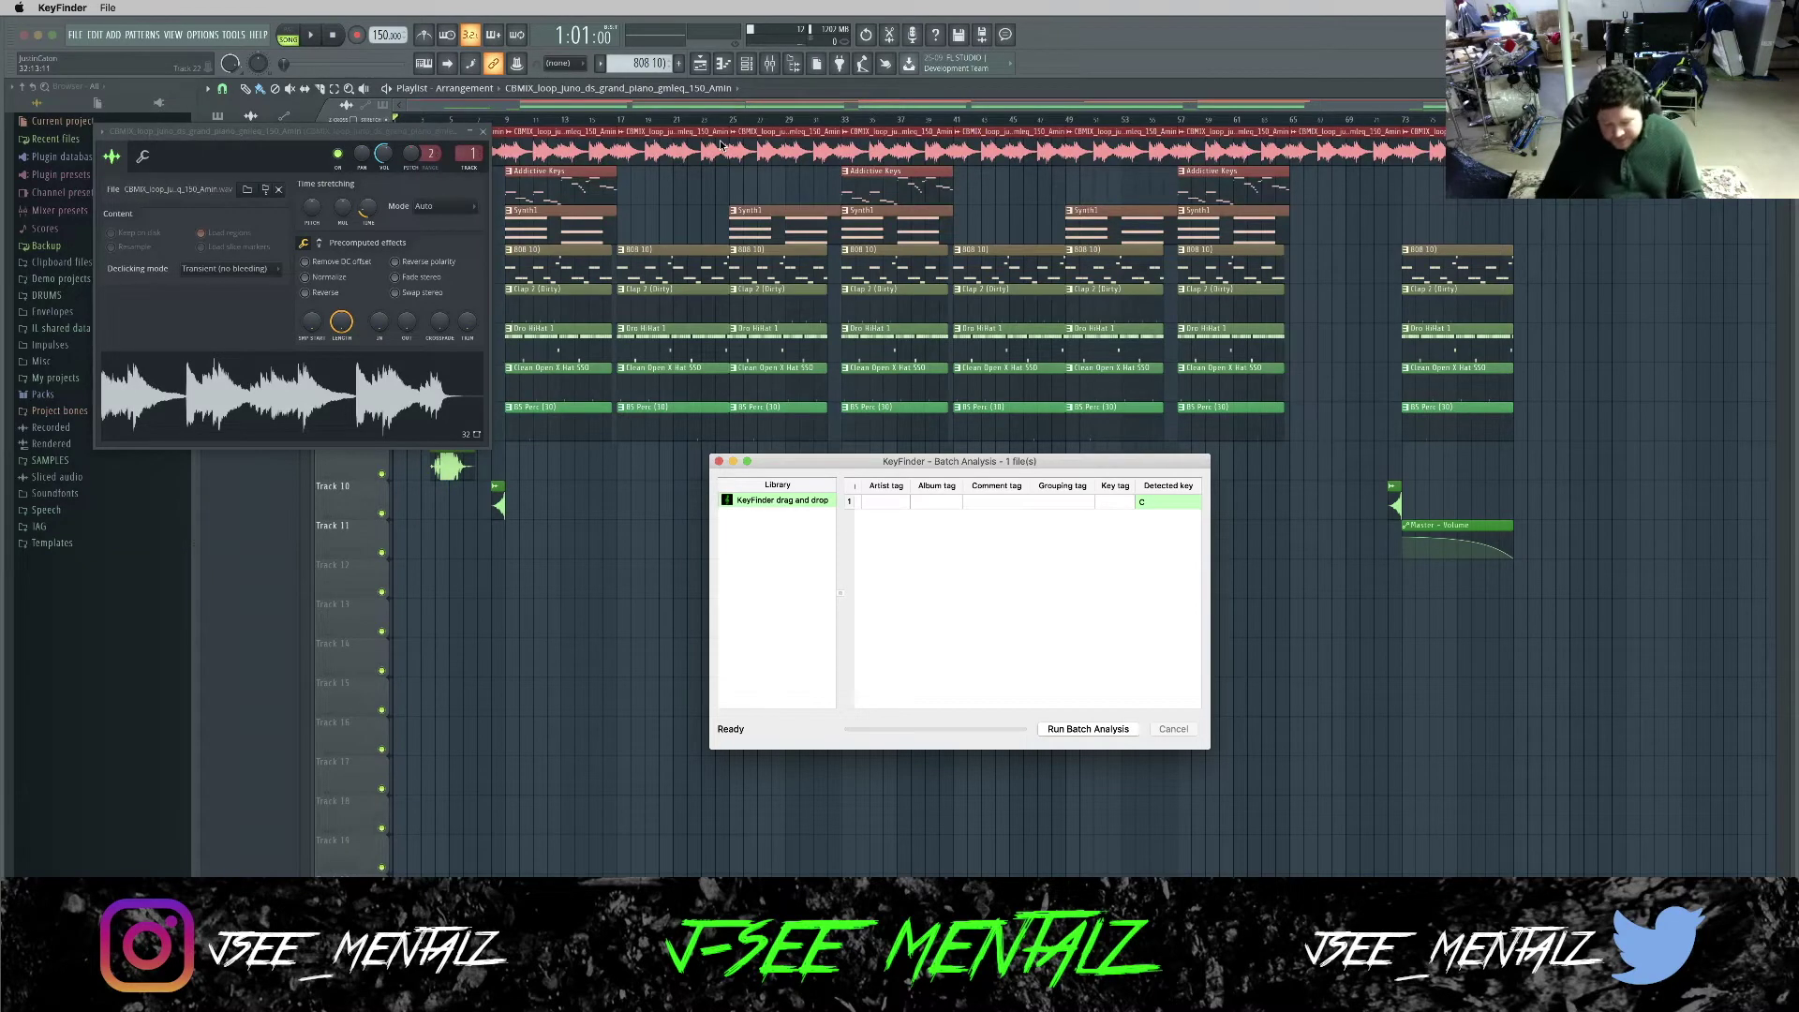
Switch back to FL Studio, open the piano loop clip's sample settings and open its waveform in the Edison audio editor.
click(728, 279)
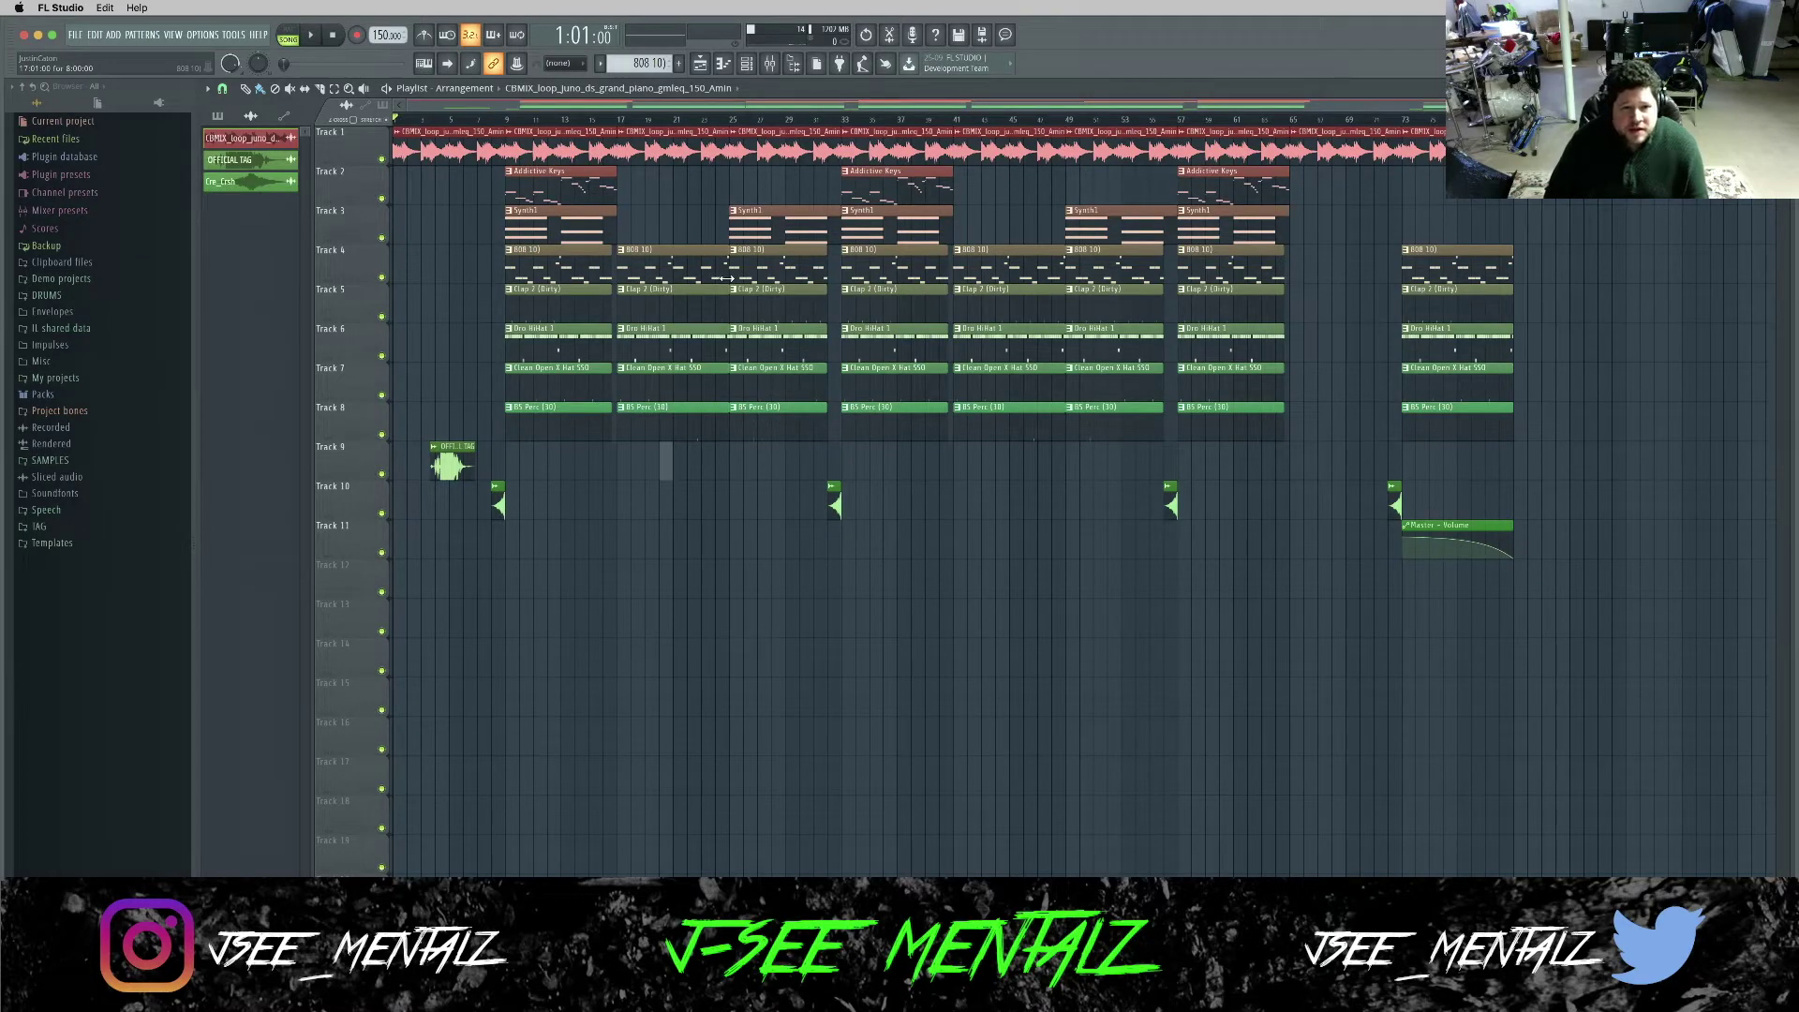
double_click(427, 144)
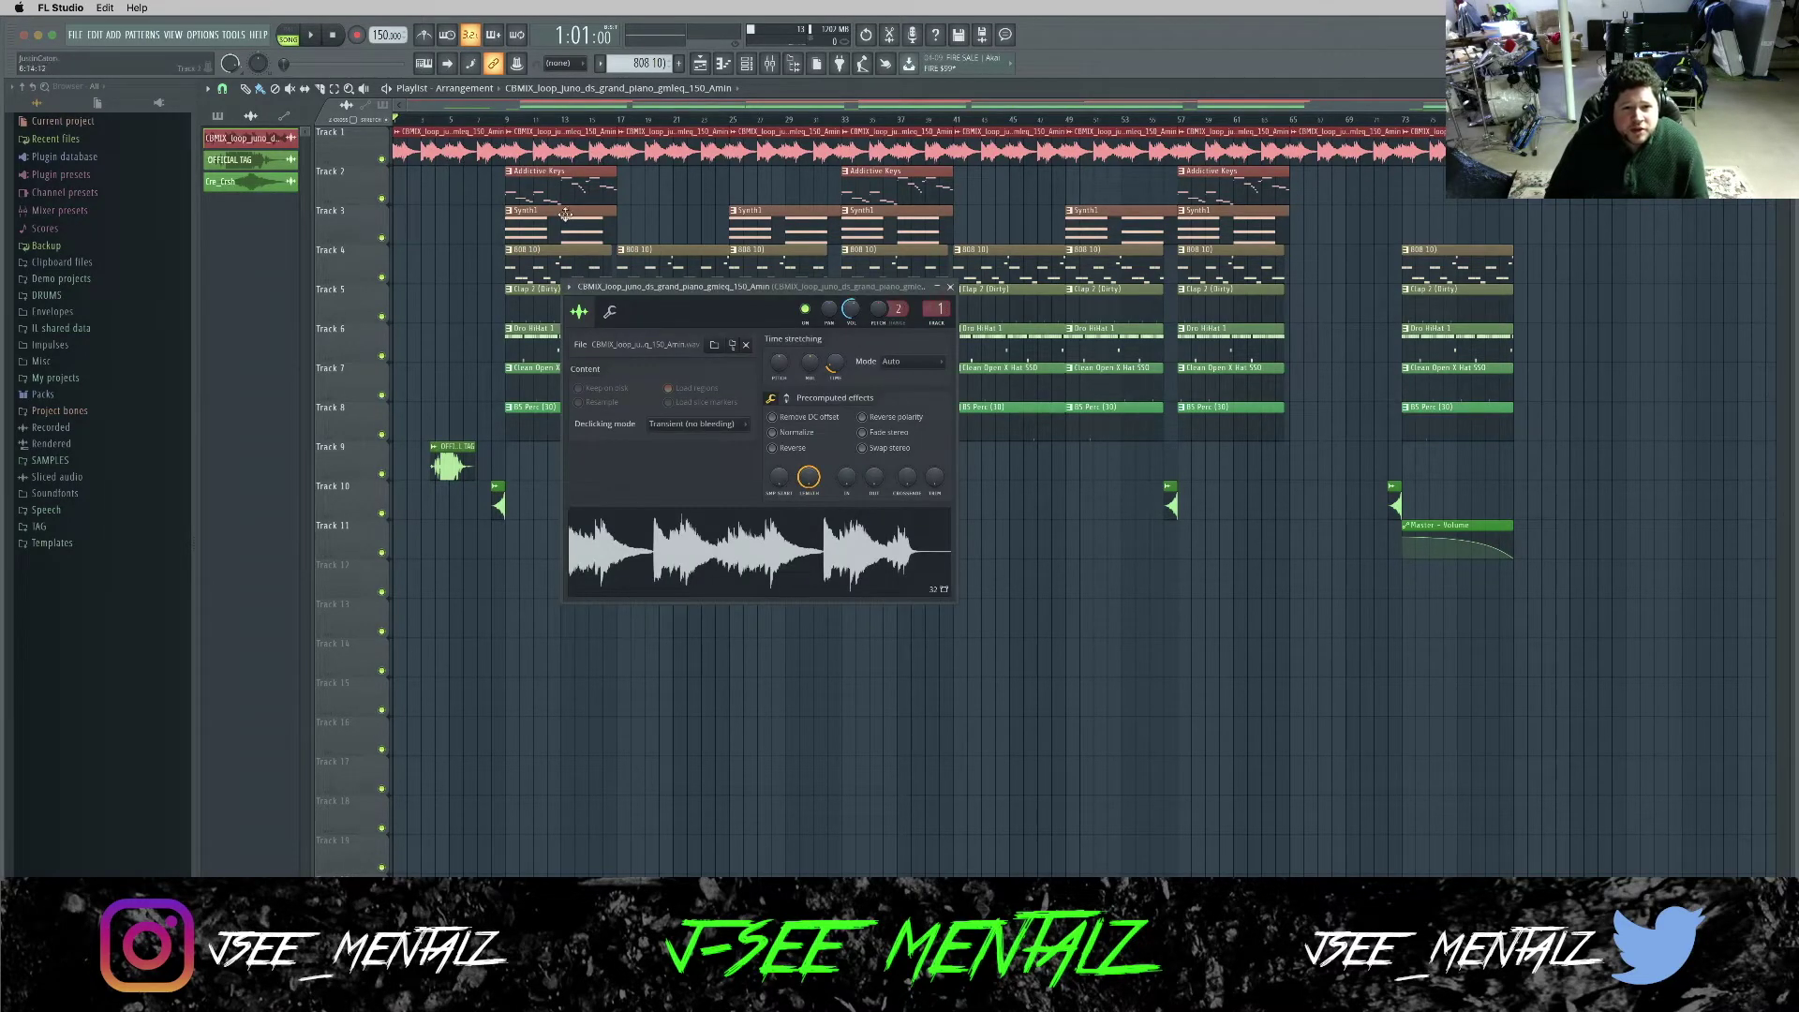
right_click(787, 539)
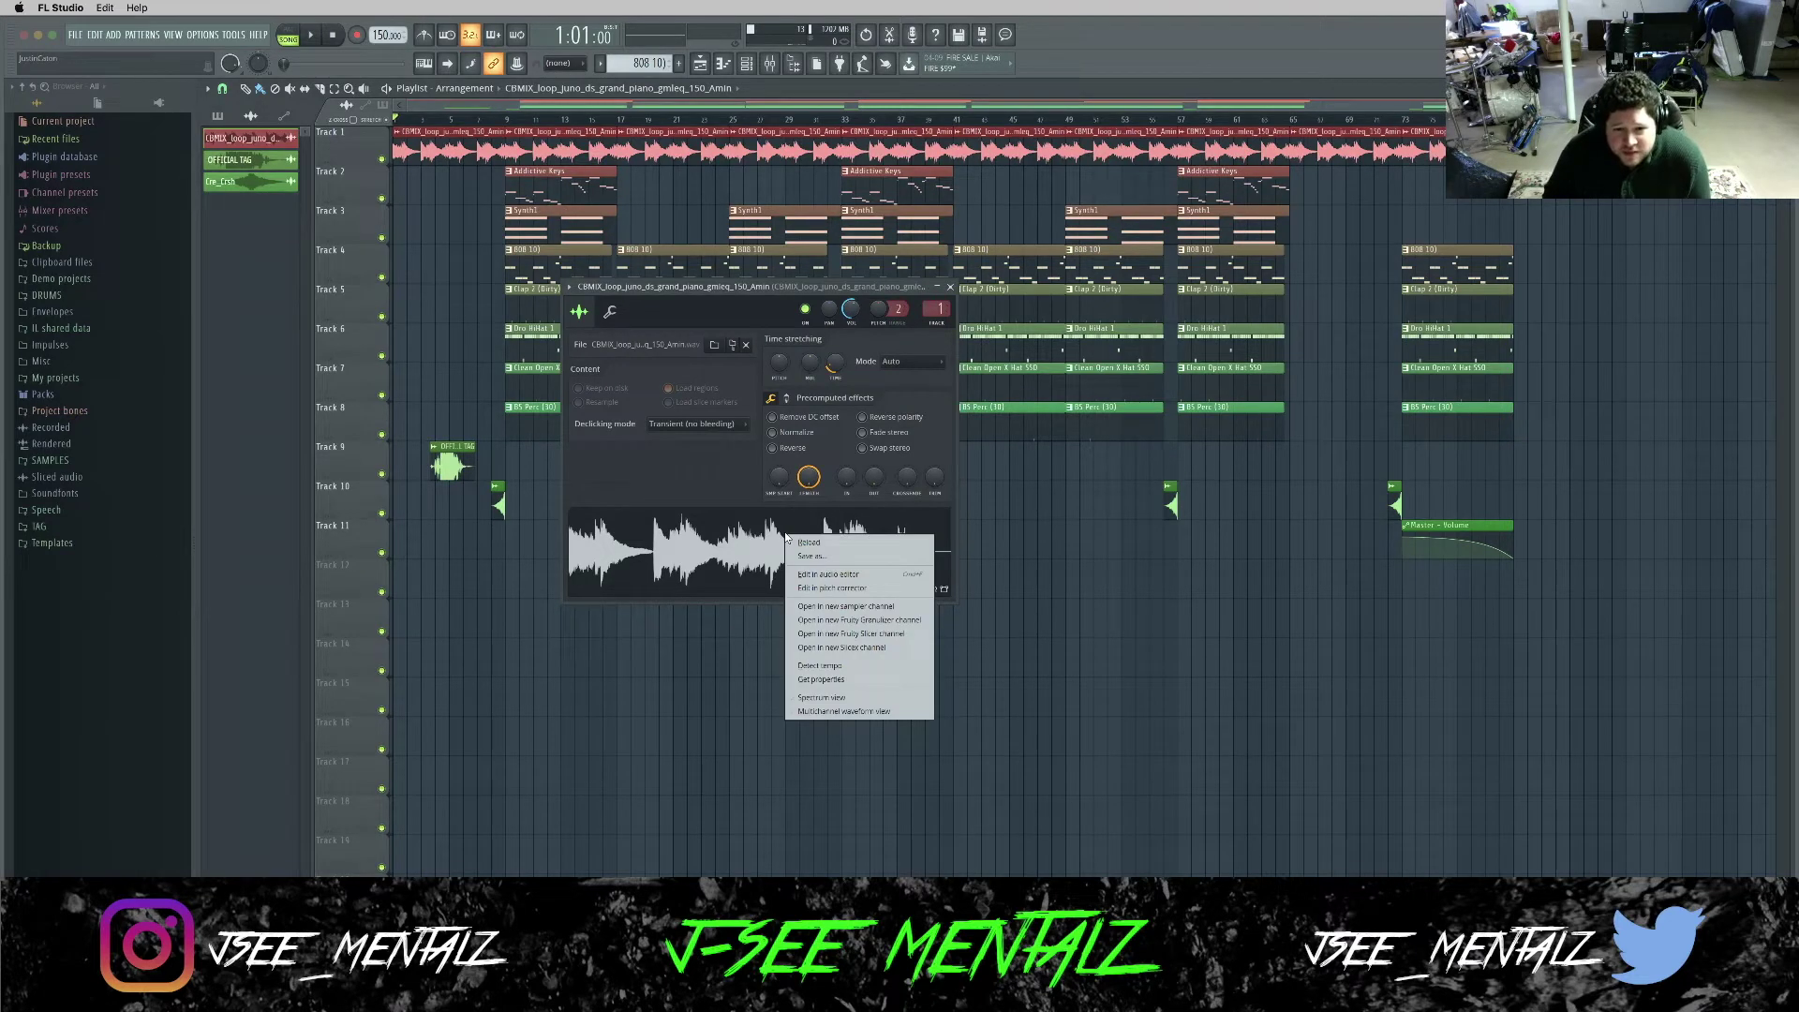
click(850, 582)
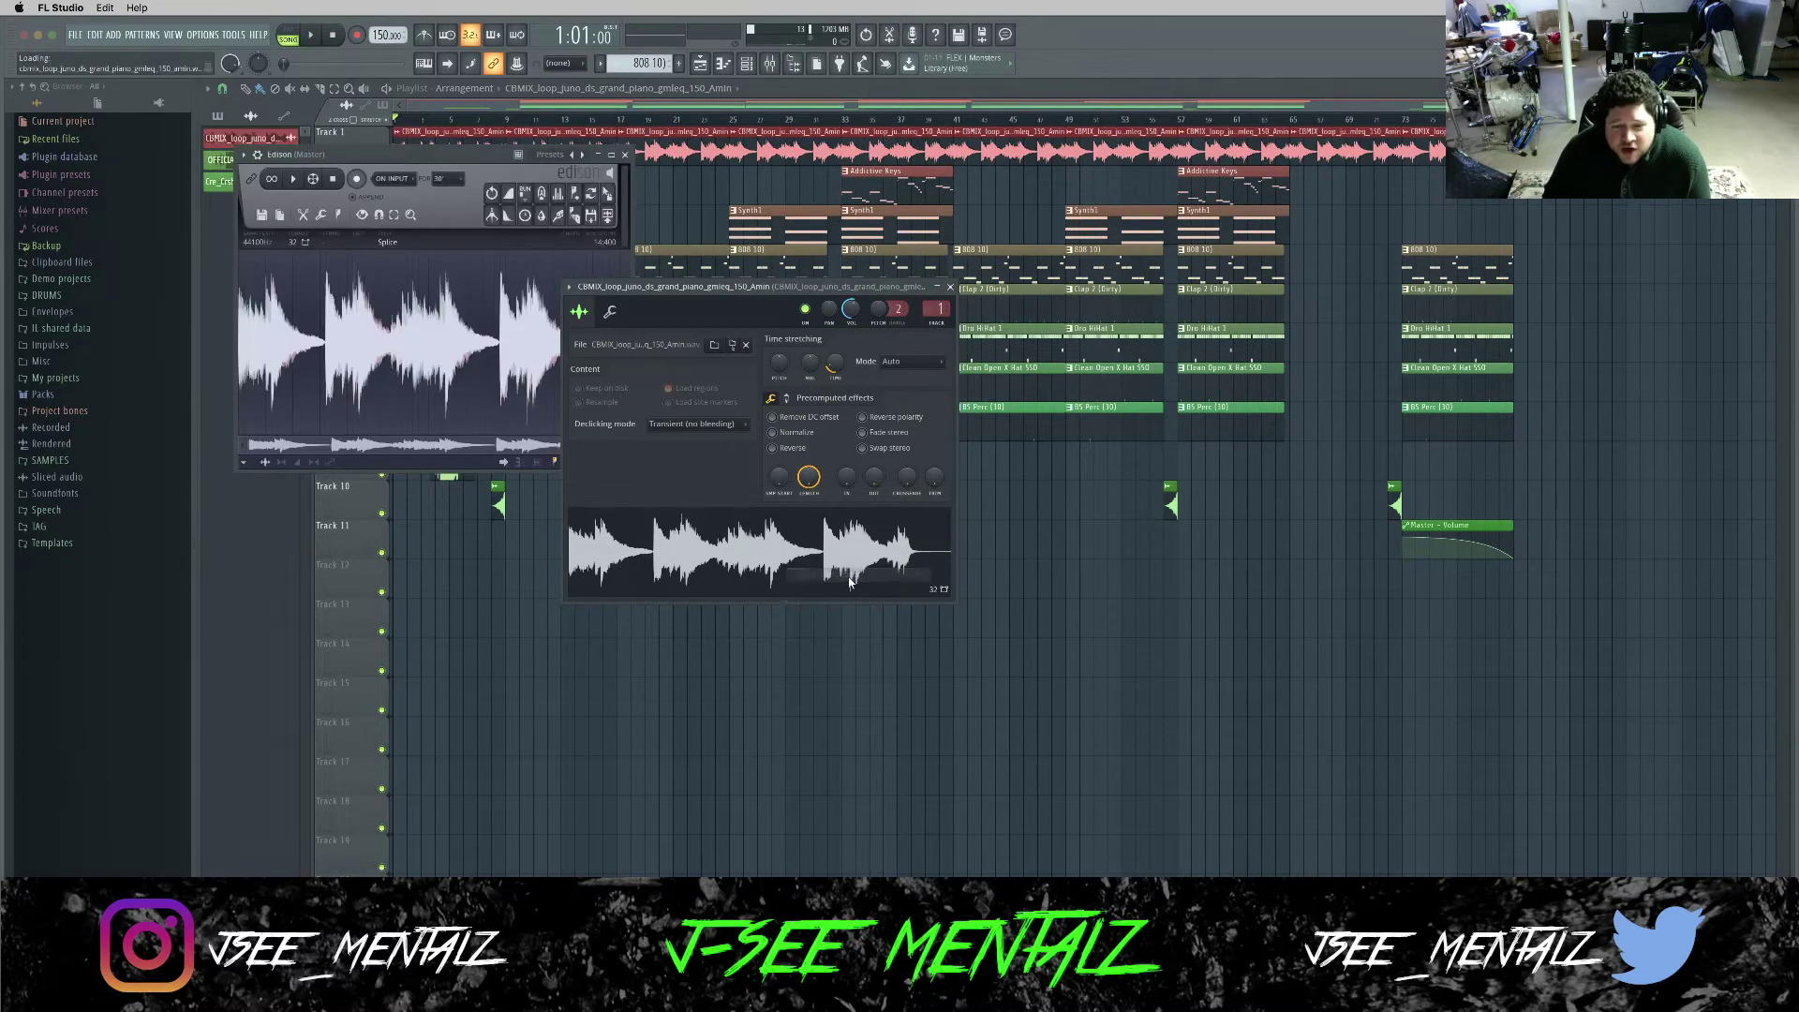
Enlarge the Edison window, close the loop's sample settings and centre Edison over the playlist.
drag(449, 159, 1207, 362)
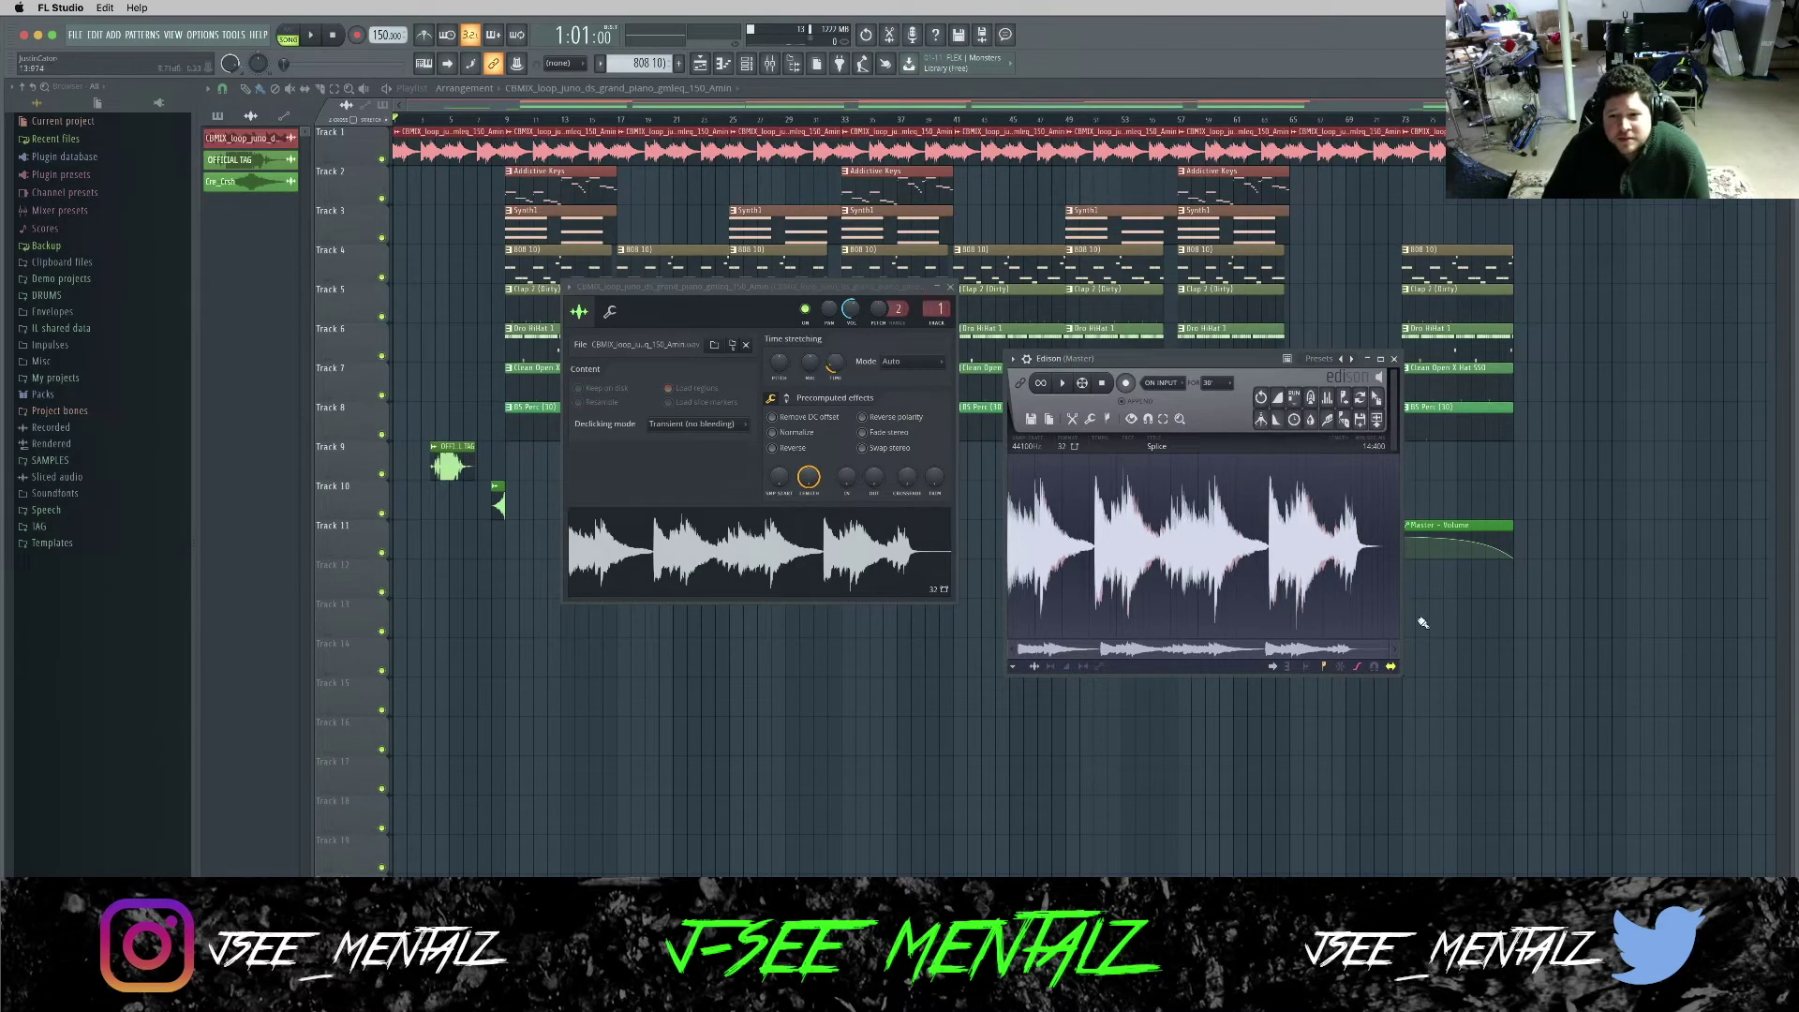
drag(1394, 671, 1621, 827)
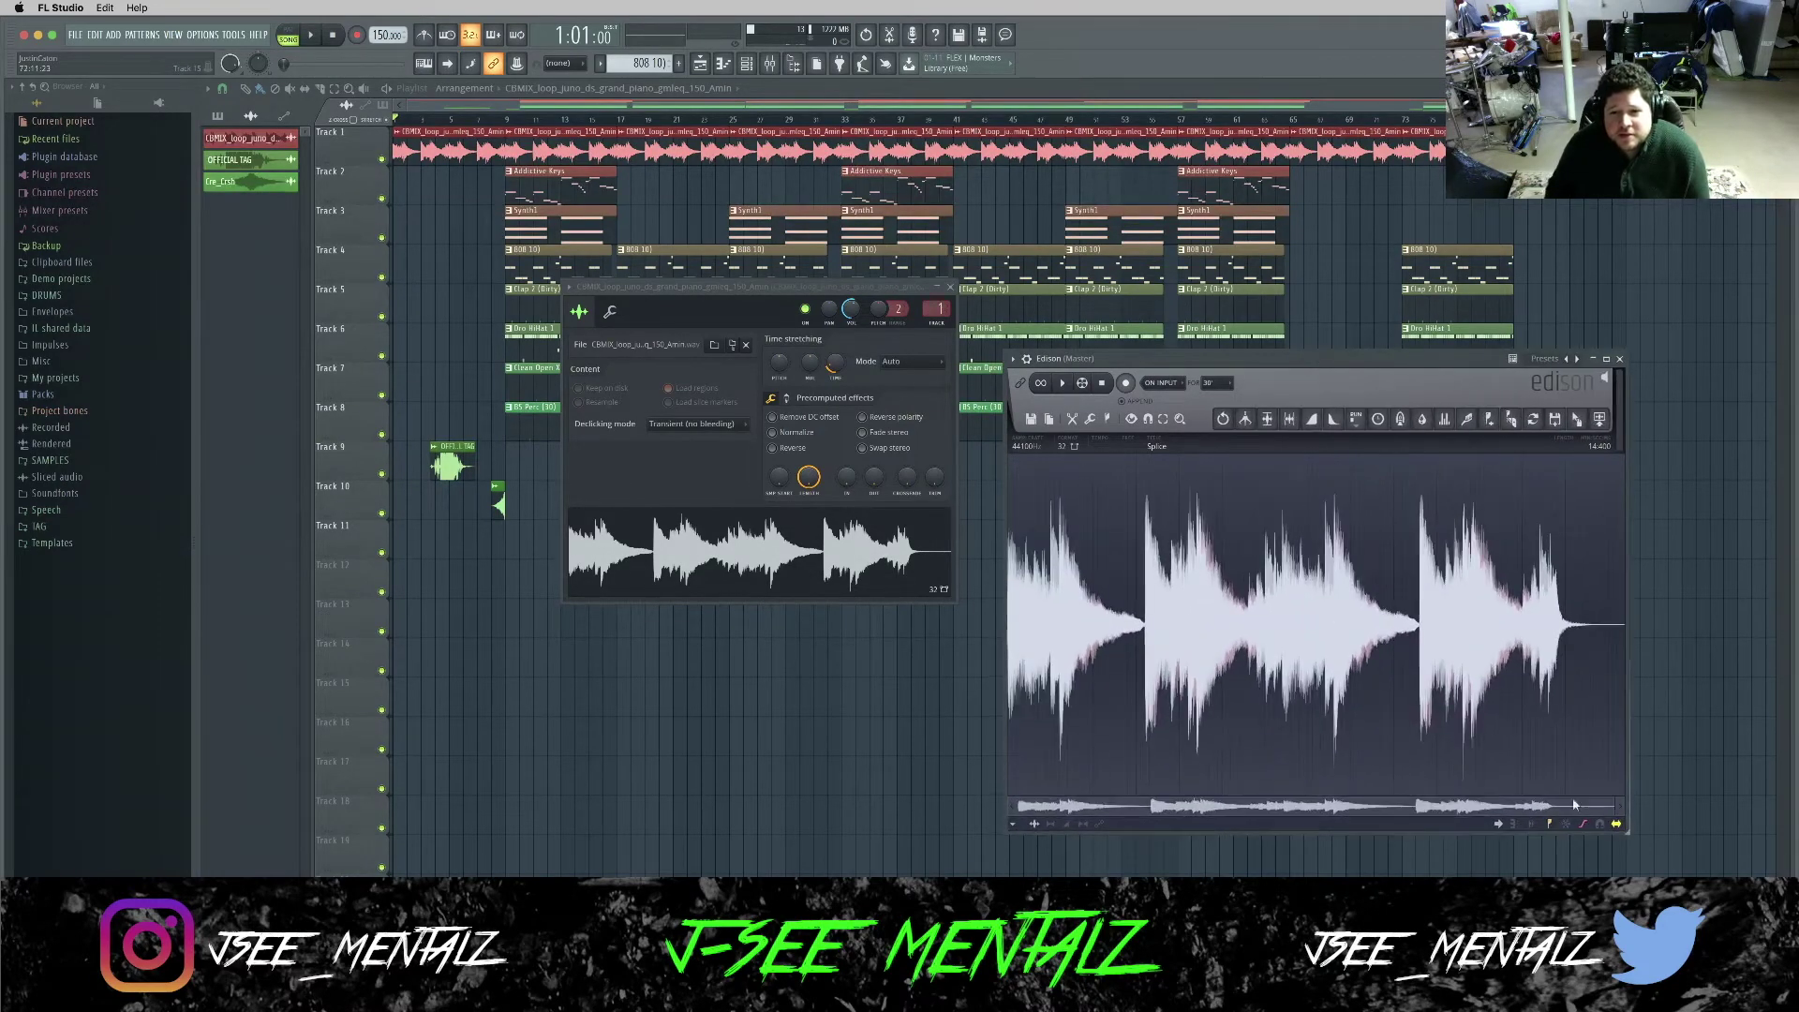
click(951, 288)
drag(1274, 362, 843, 249)
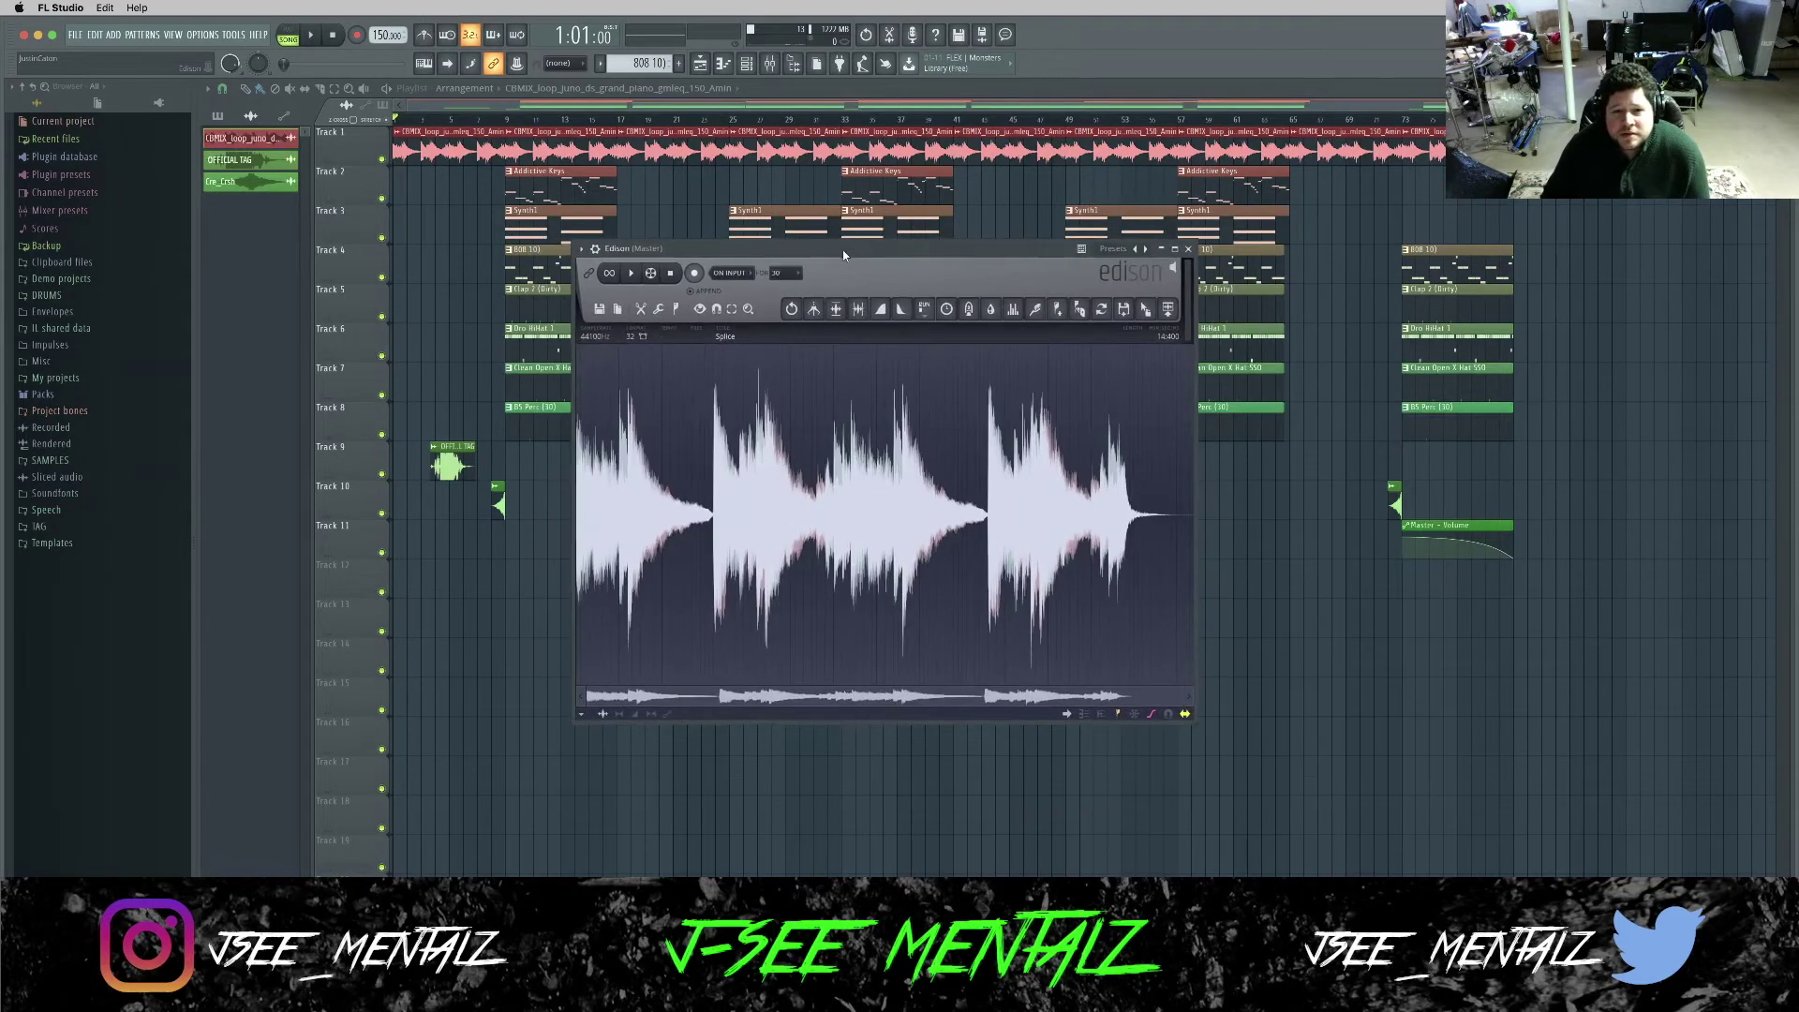
Convert the loop's audio to score and dump it to the piano roll, and close Edison.
right_click(816, 370)
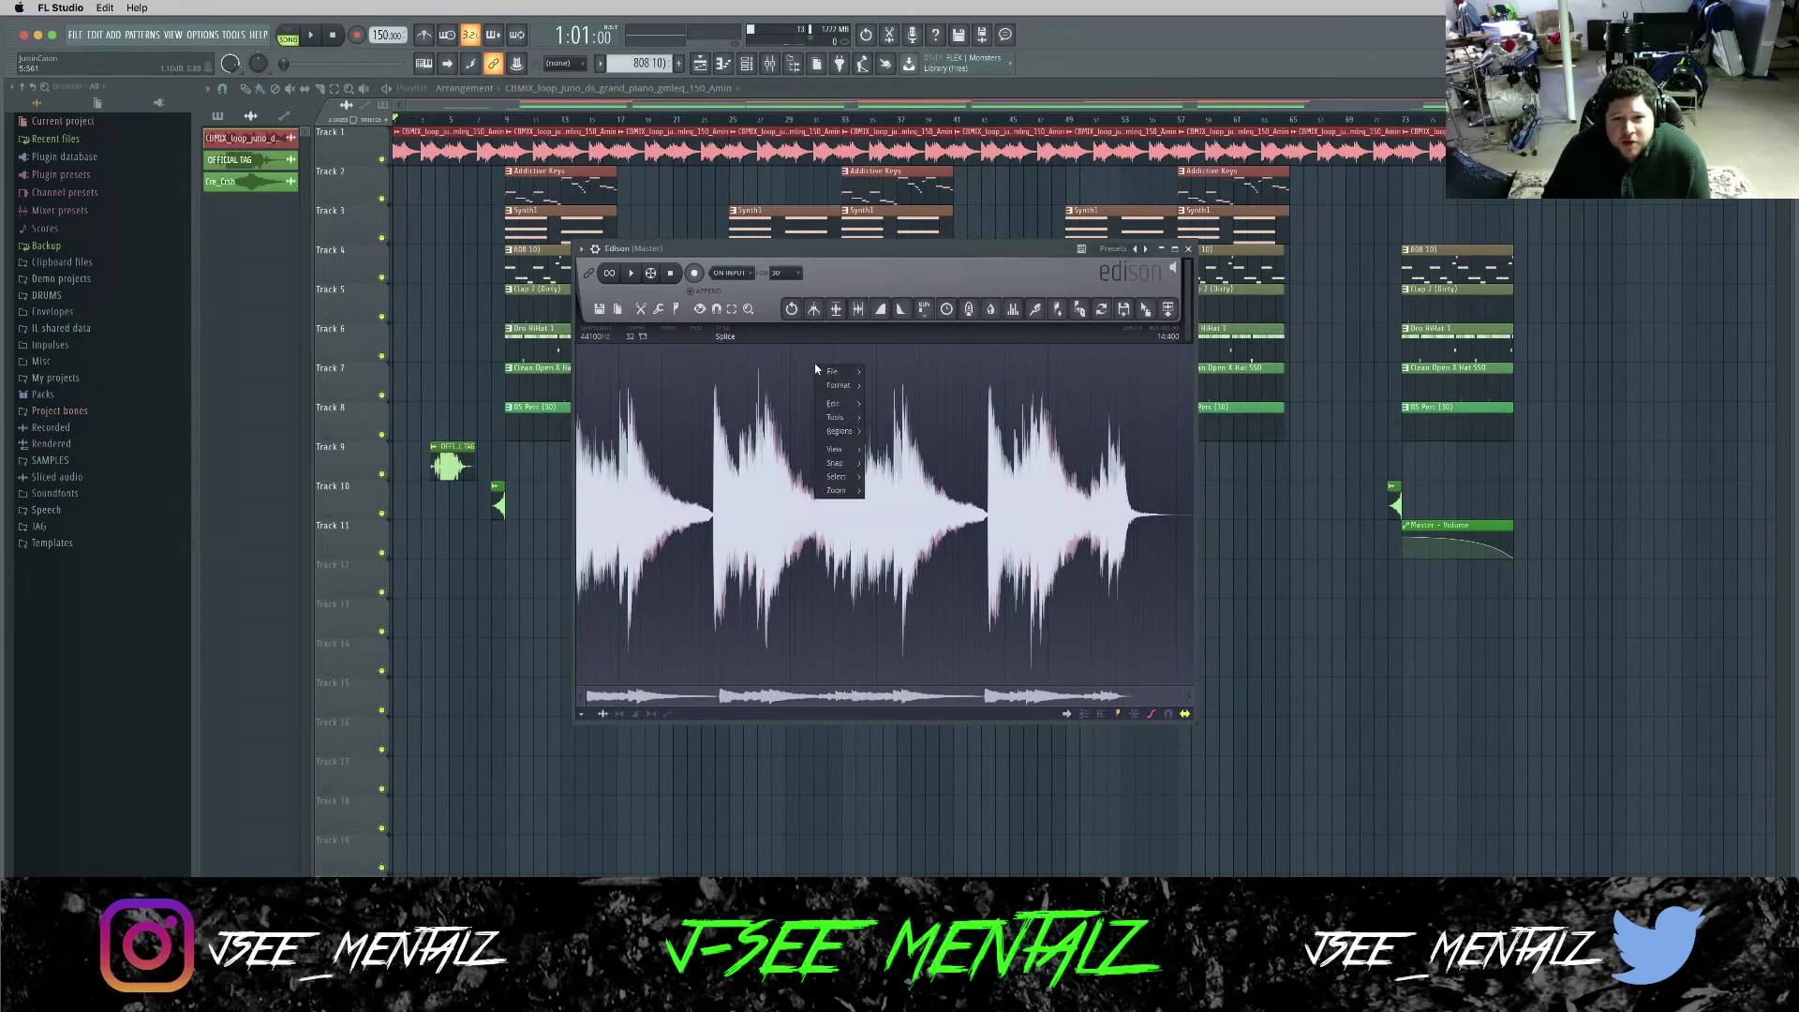
mouse_move(846, 418)
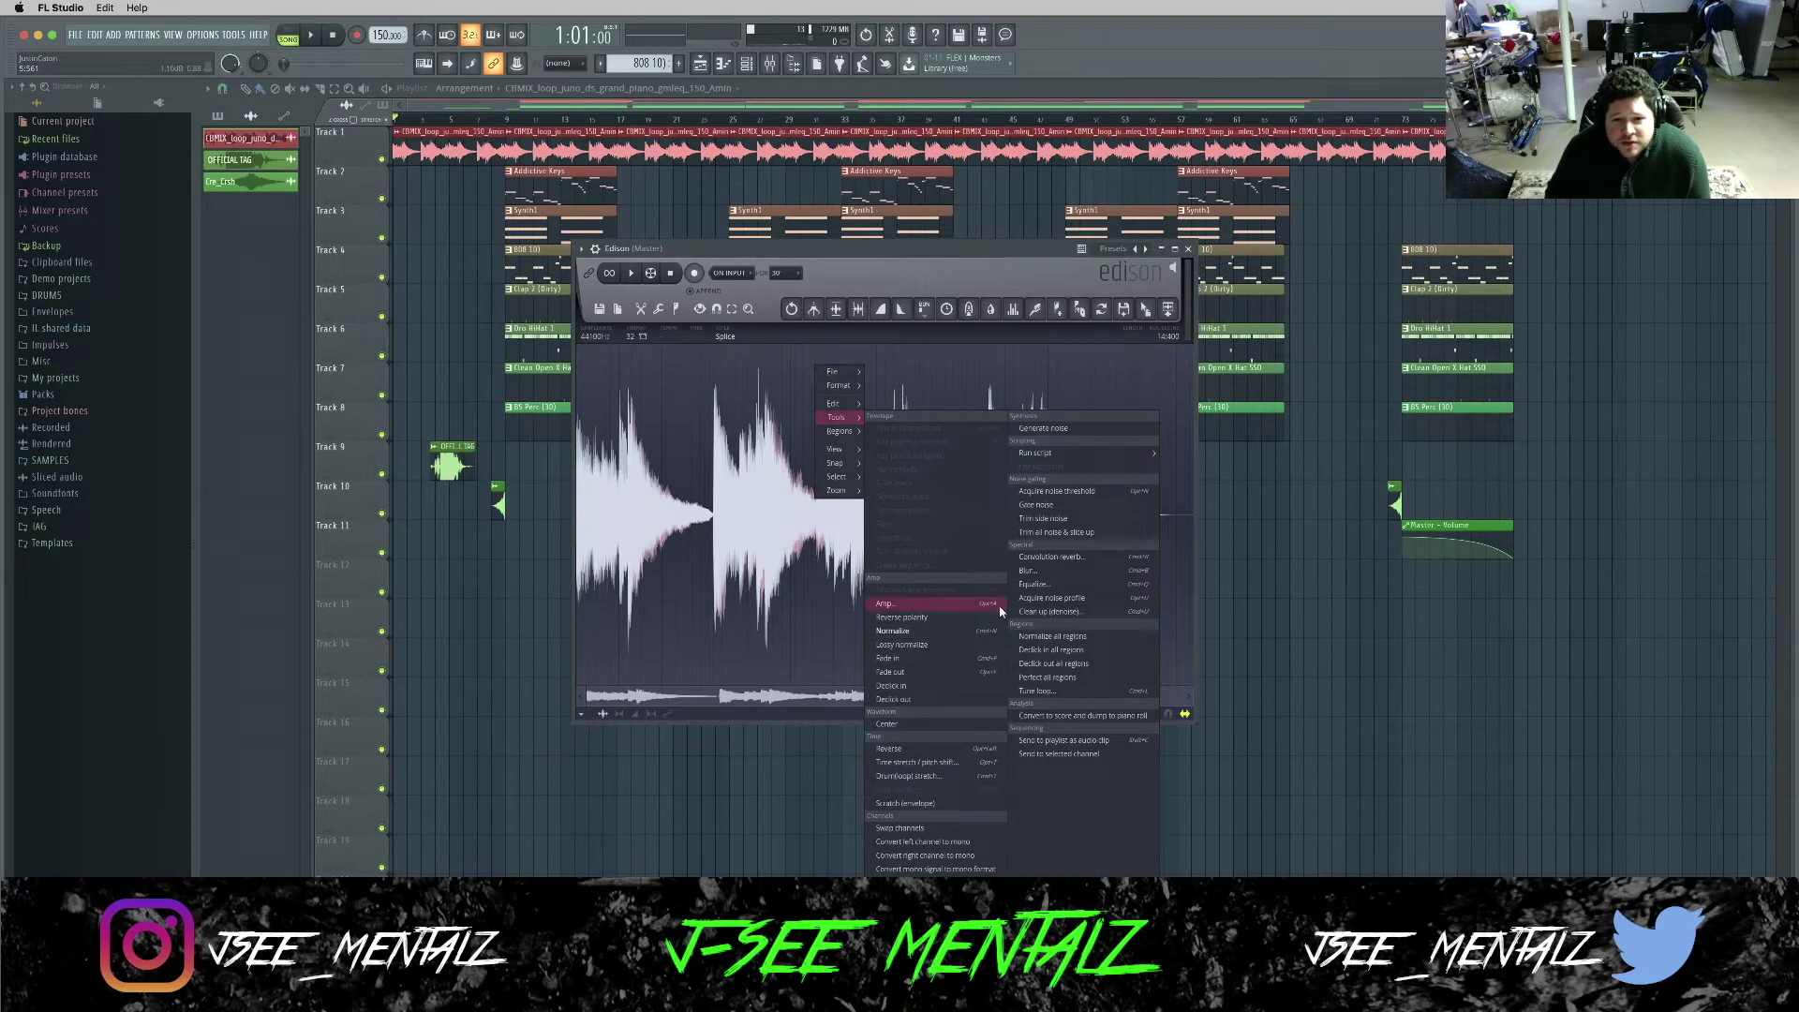
click(1076, 717)
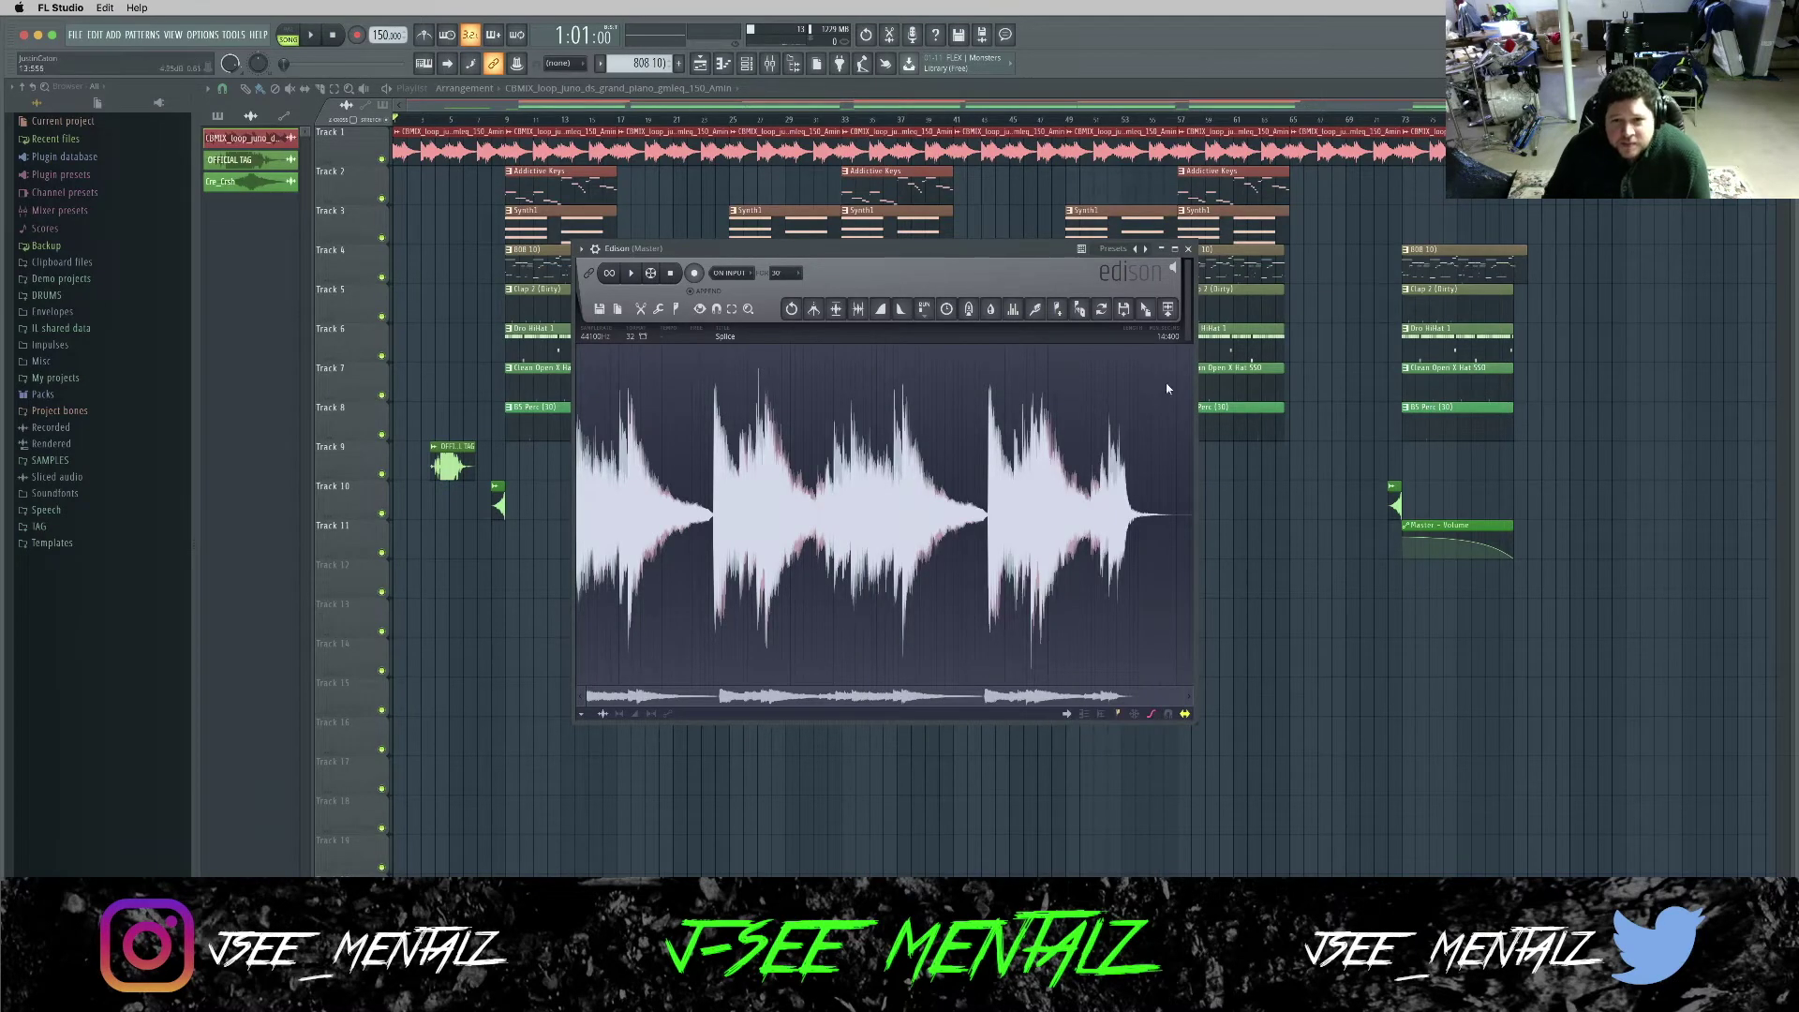
click(1188, 250)
Show the channel rack and open the piano loop channel's converted notes in the piano roll.
click(746, 63)
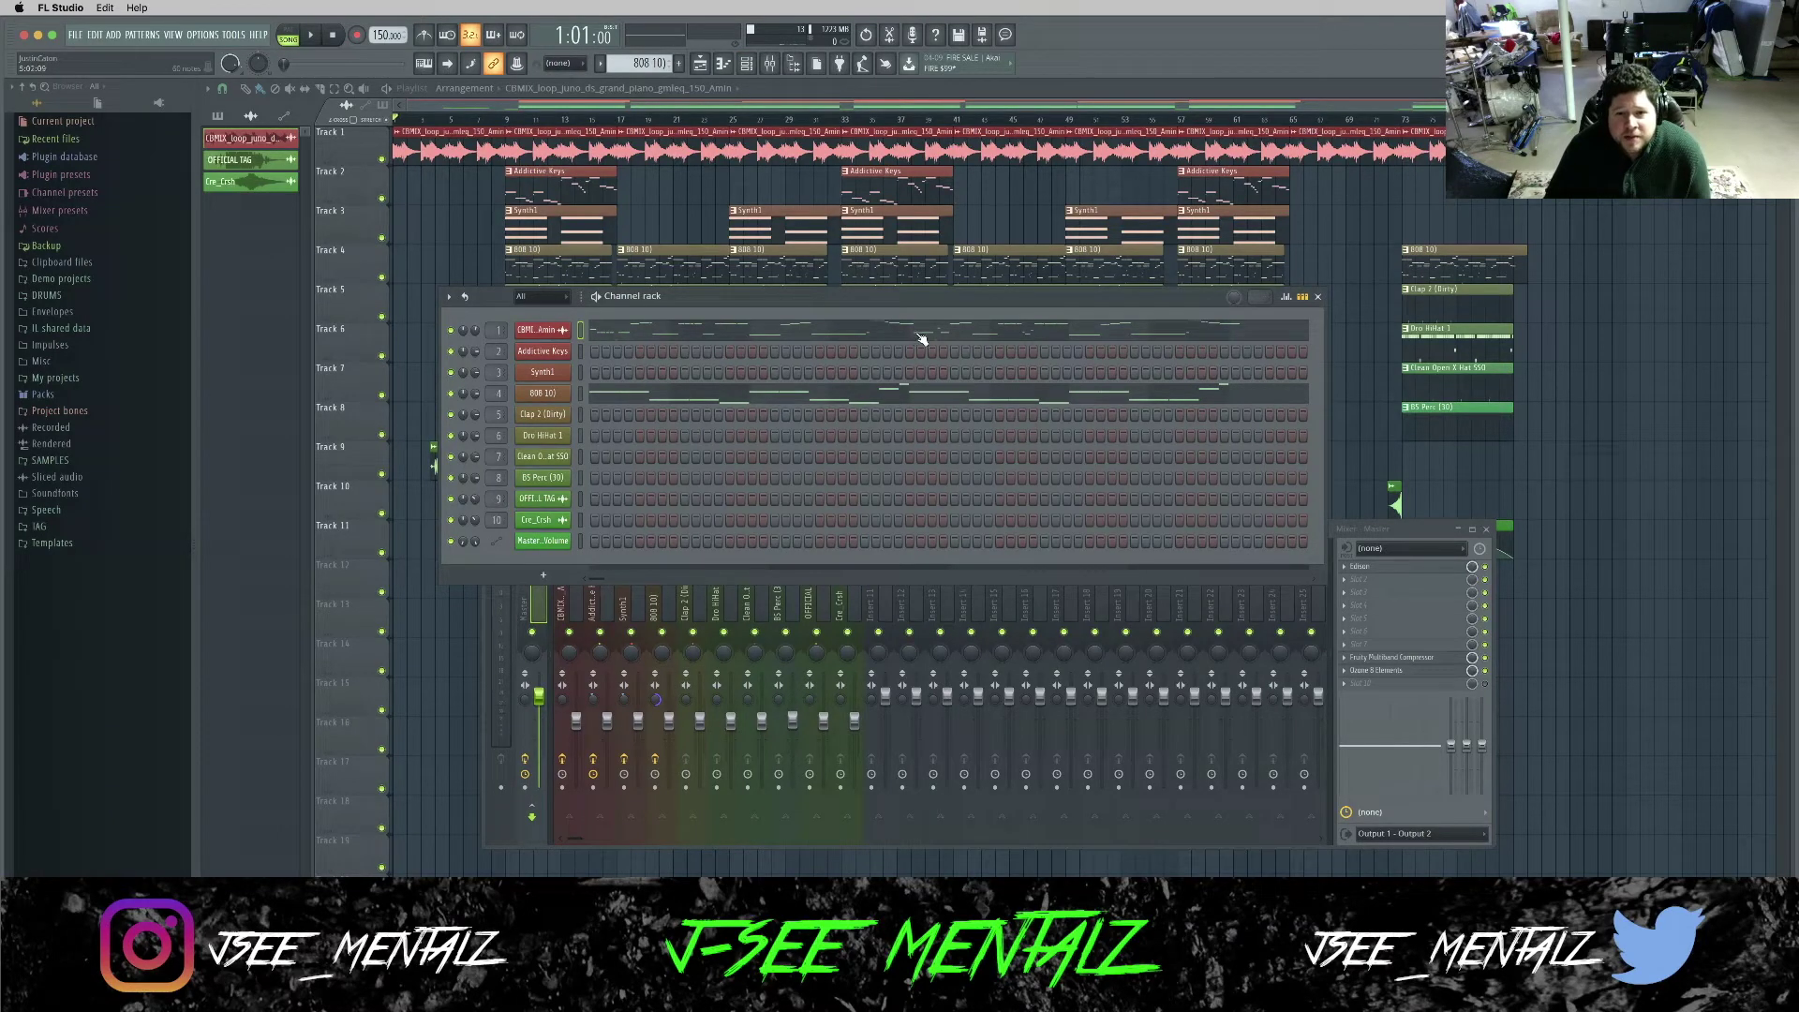
click(997, 341)
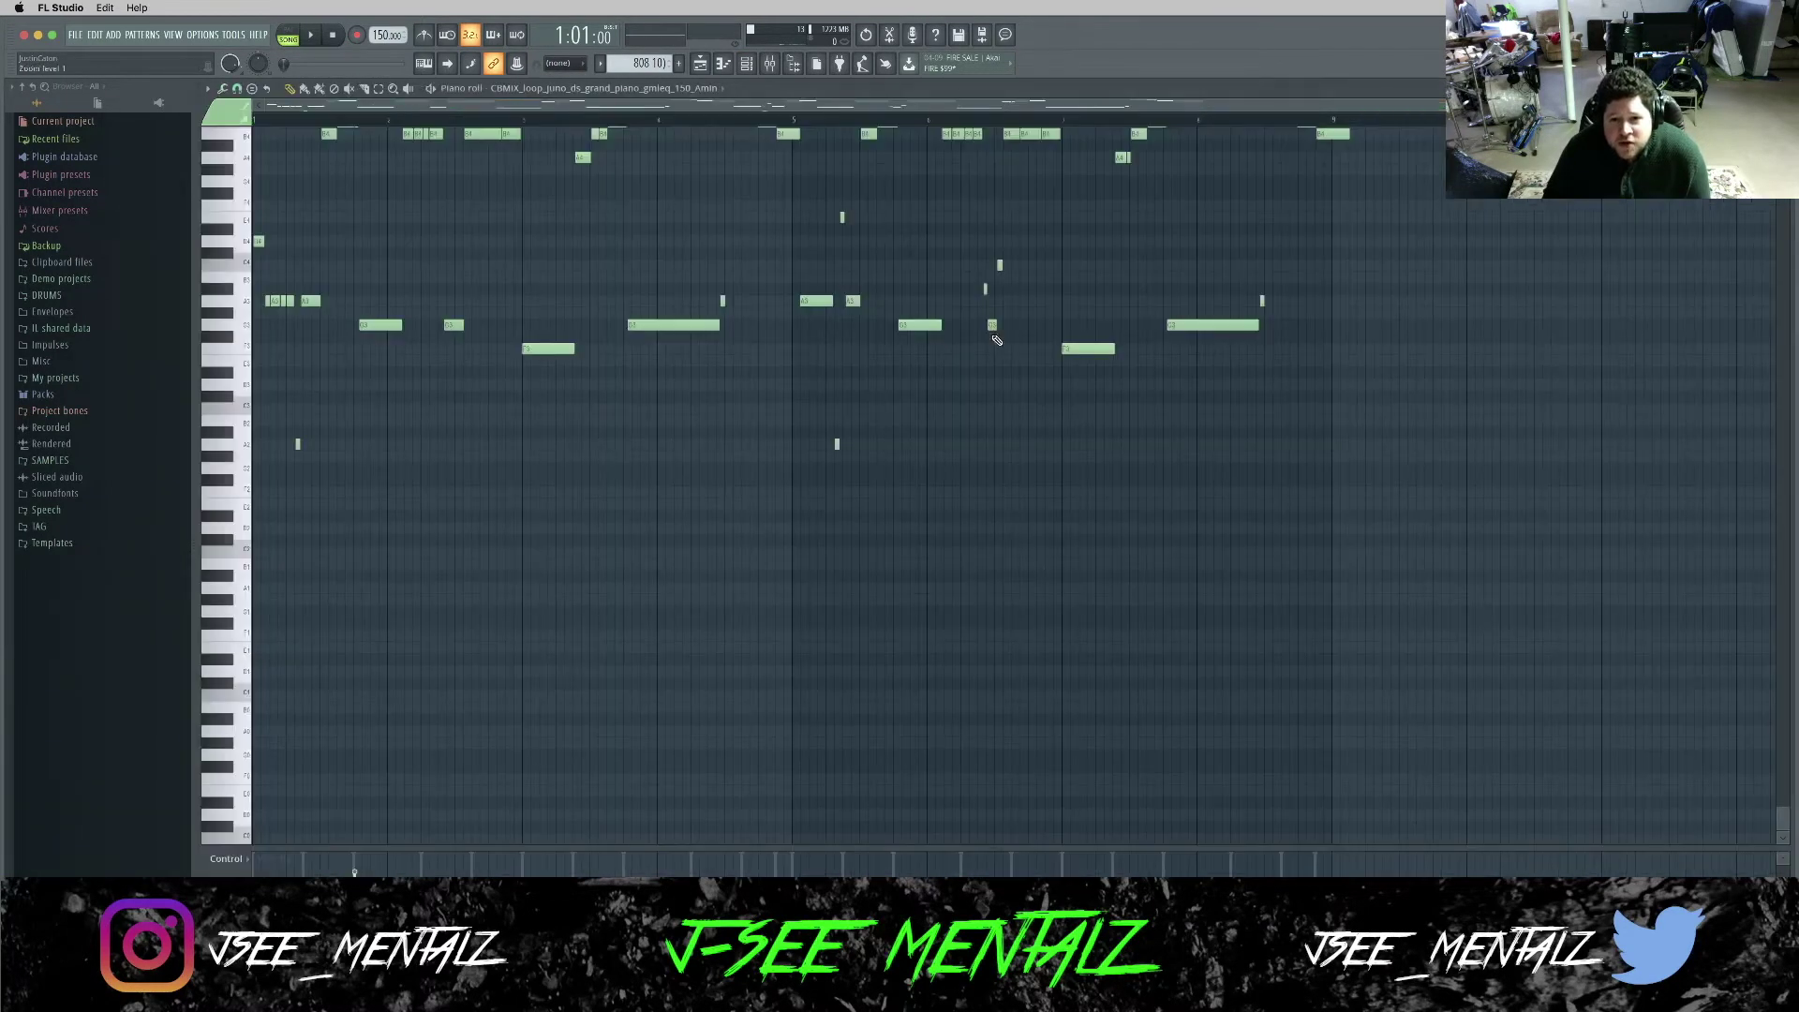
scroll(692, 462, down, 3)
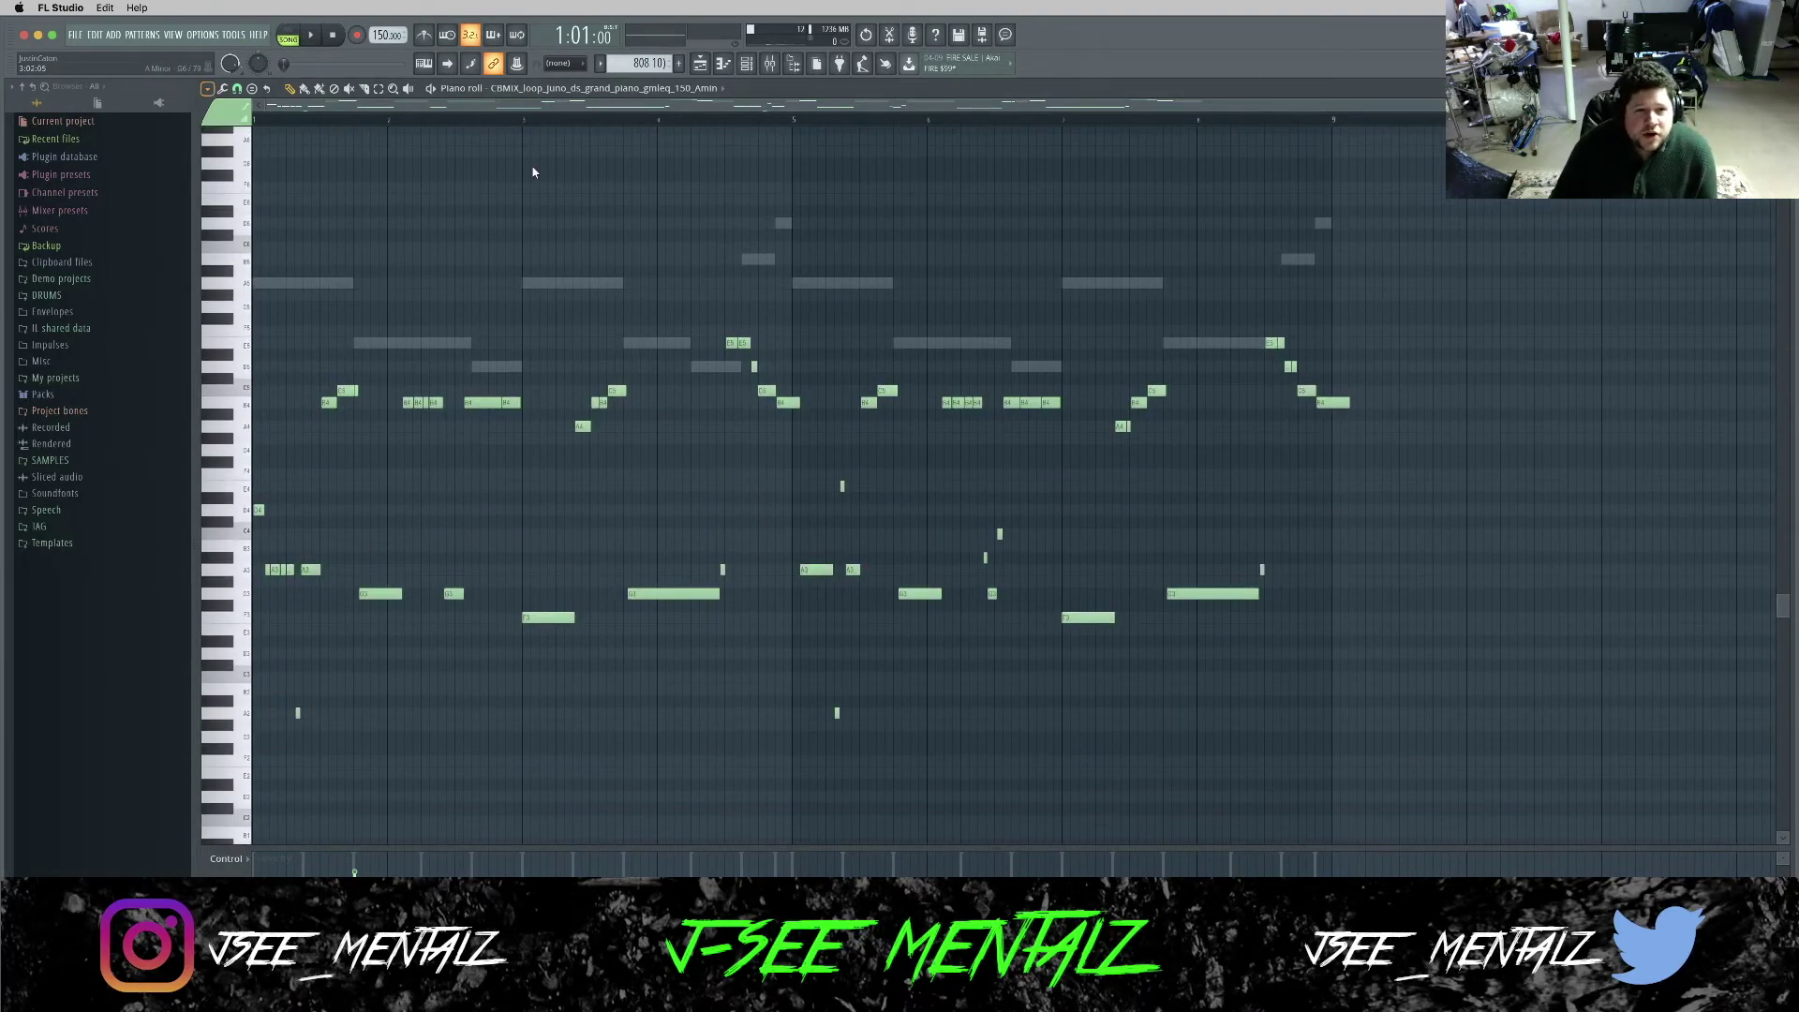
Set the piano roll's scale highlighting to Automatic and view the loop's notes against the ghost notes.
click(207, 89)
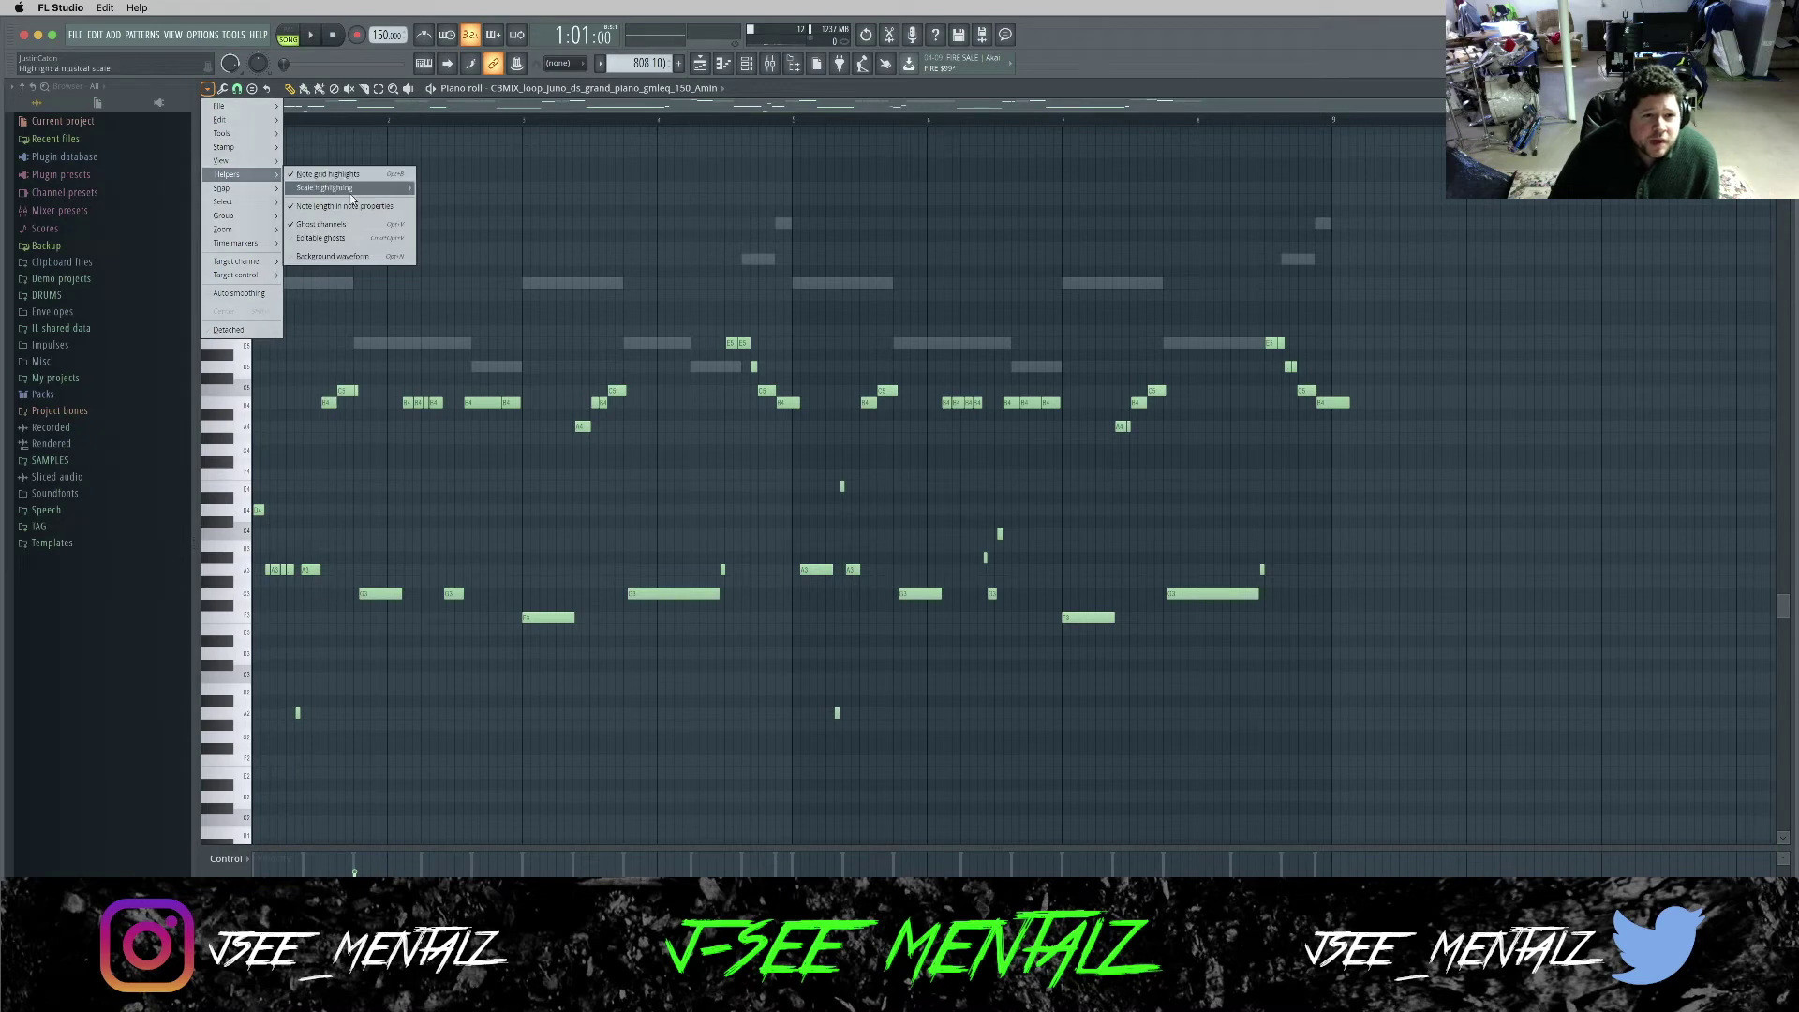
mouse_move(357, 190)
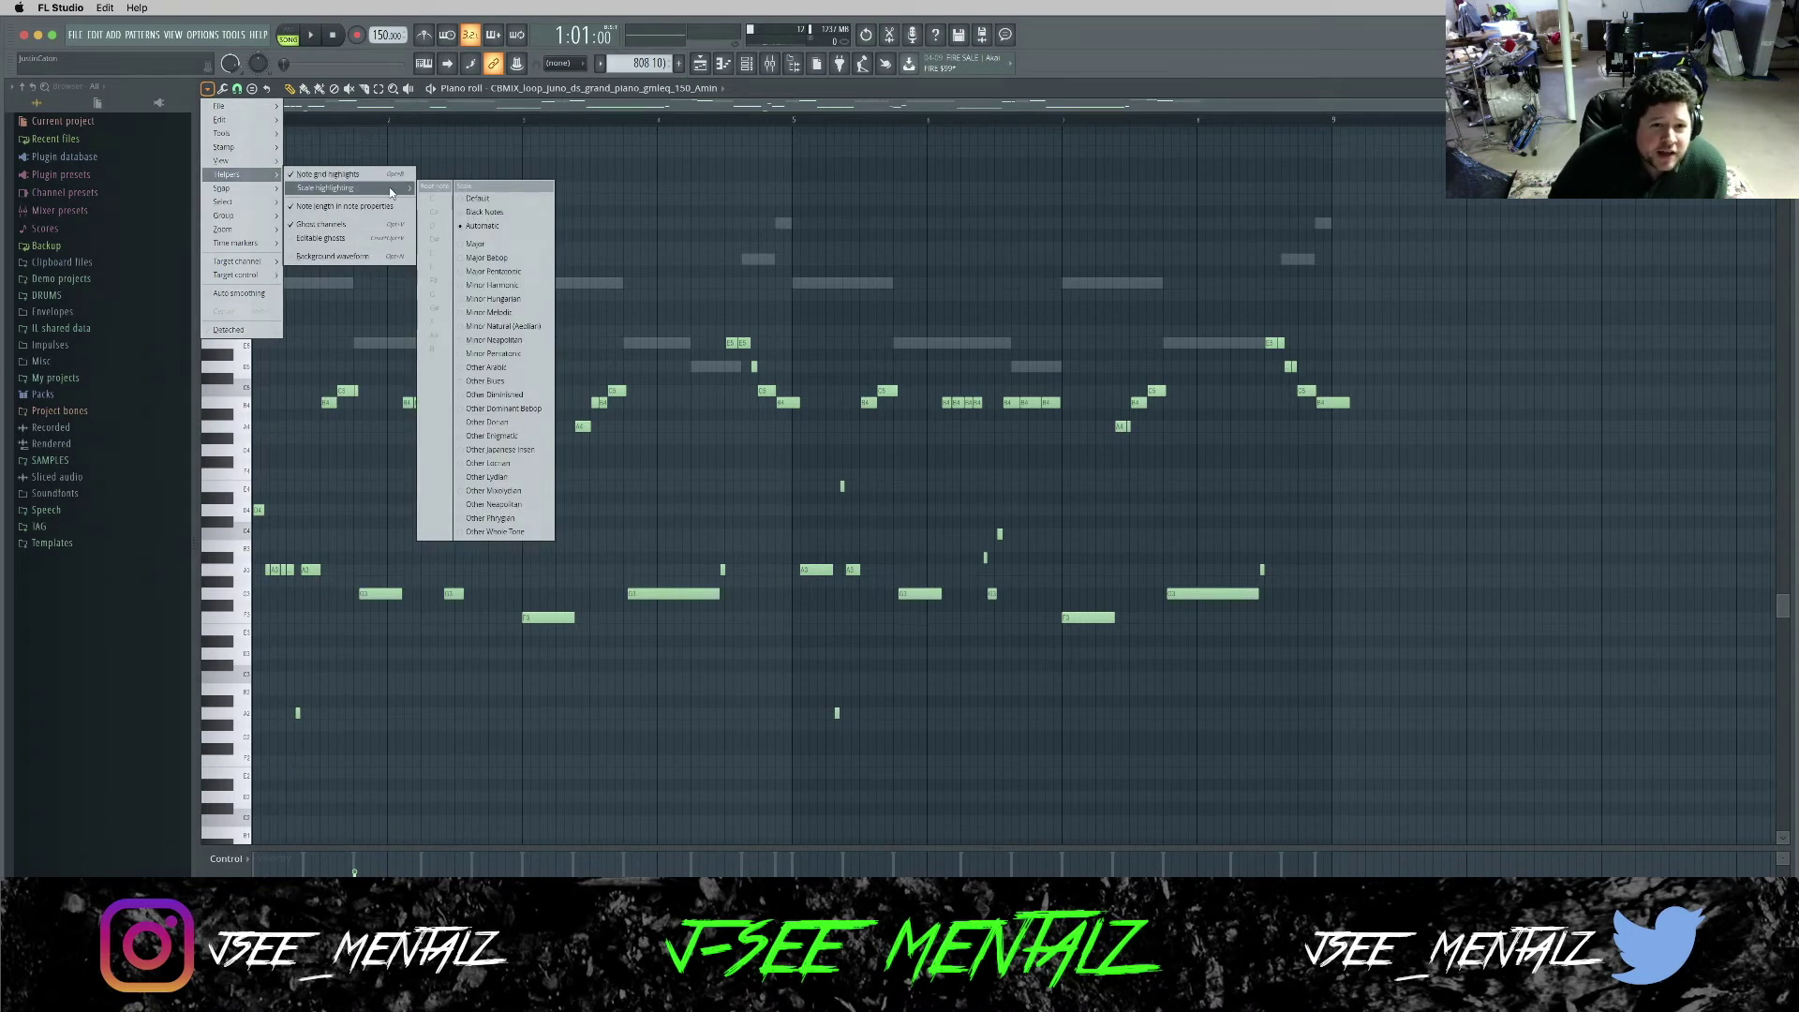
click(506, 227)
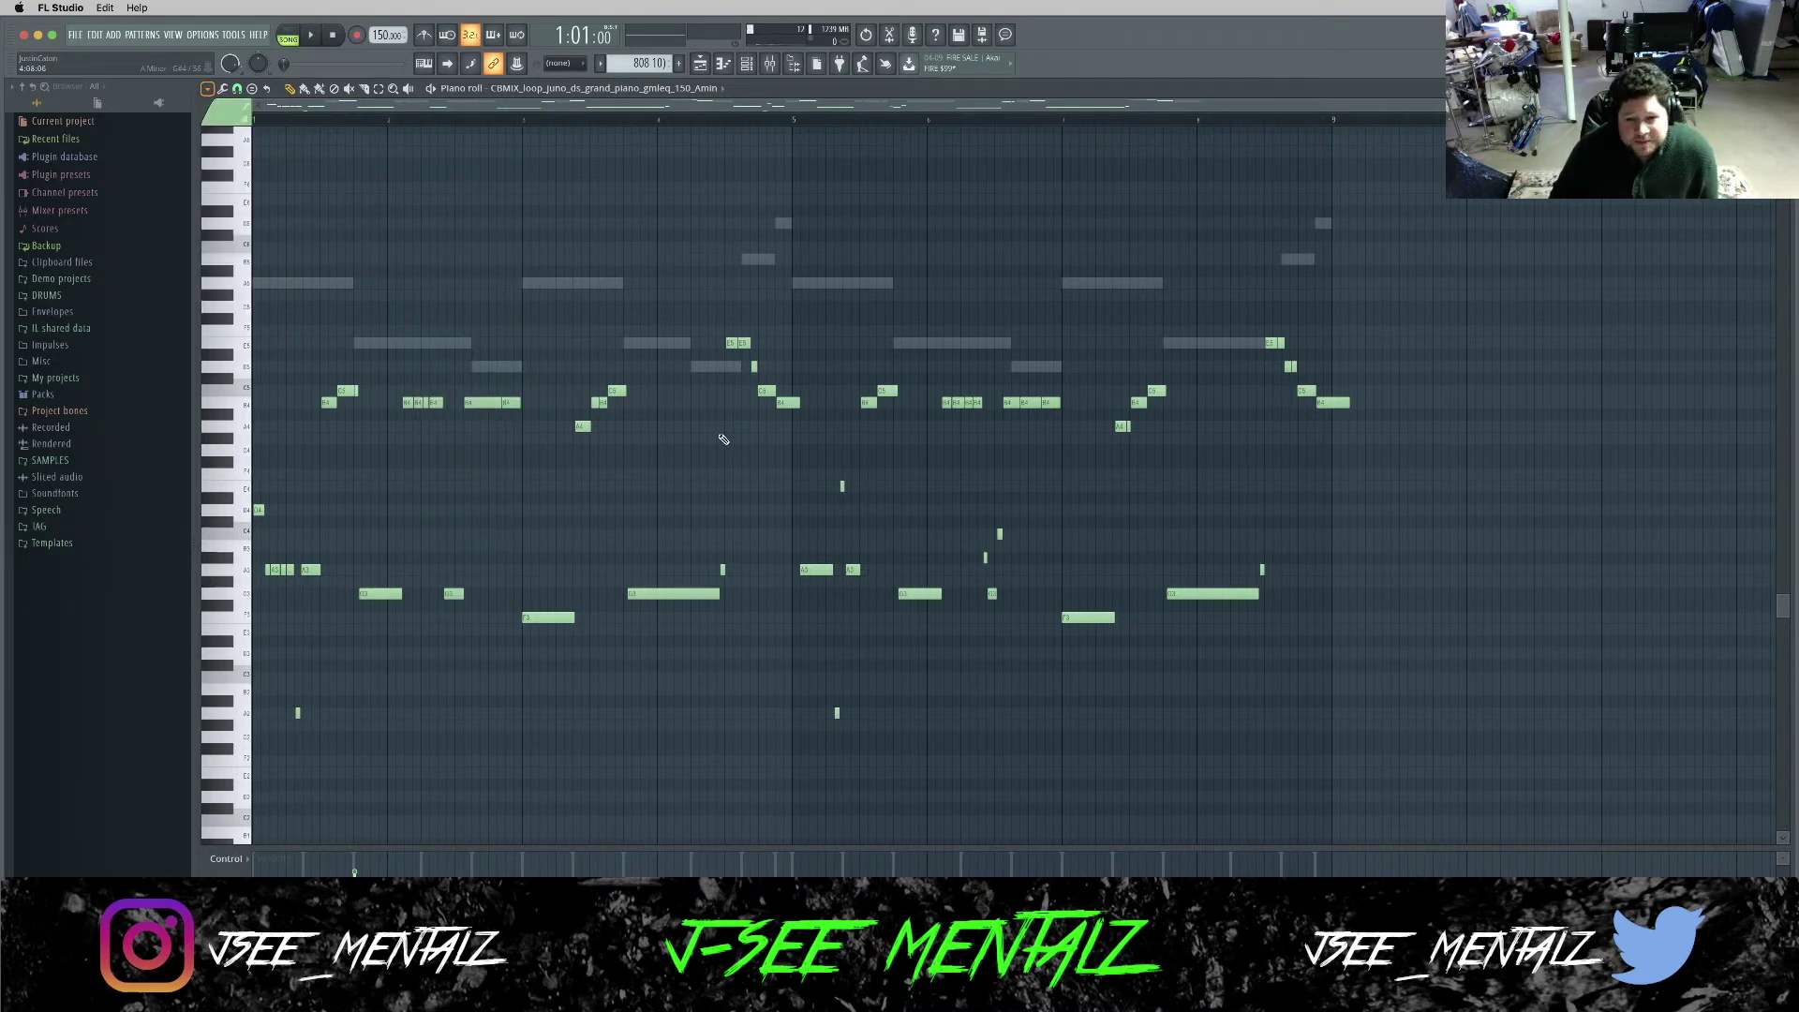
scroll(729, 442, up, 2)
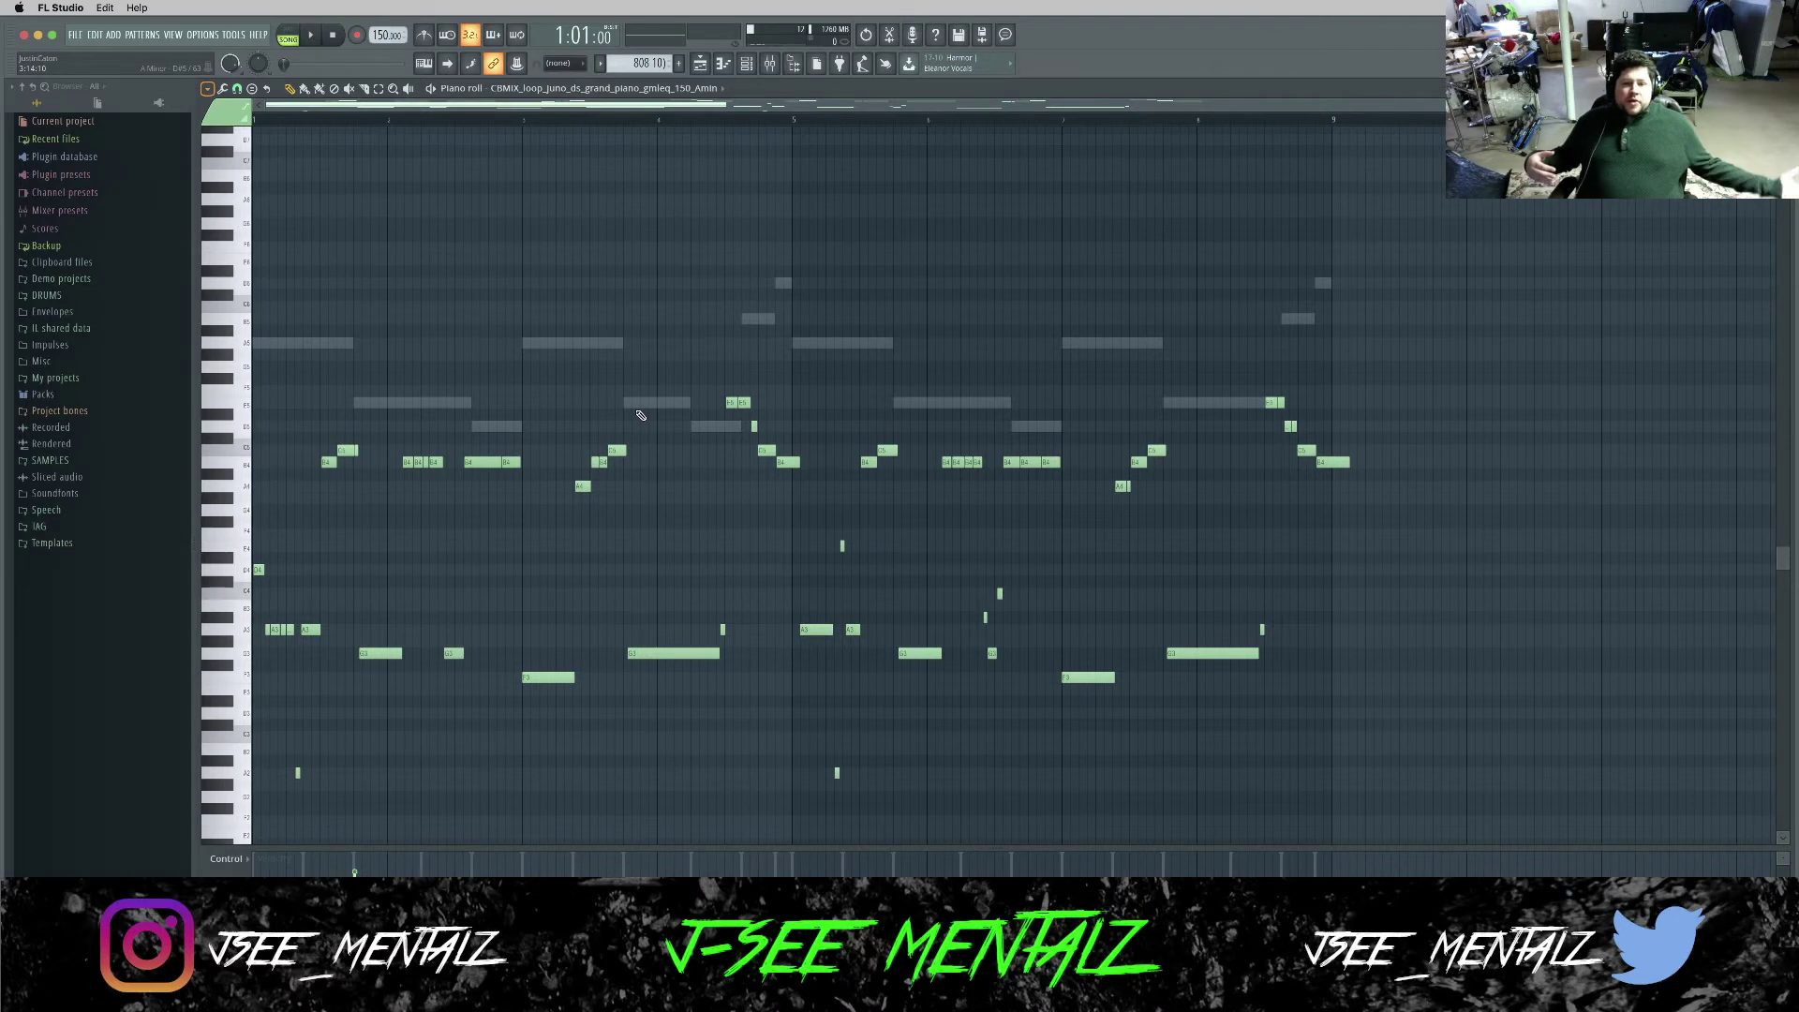